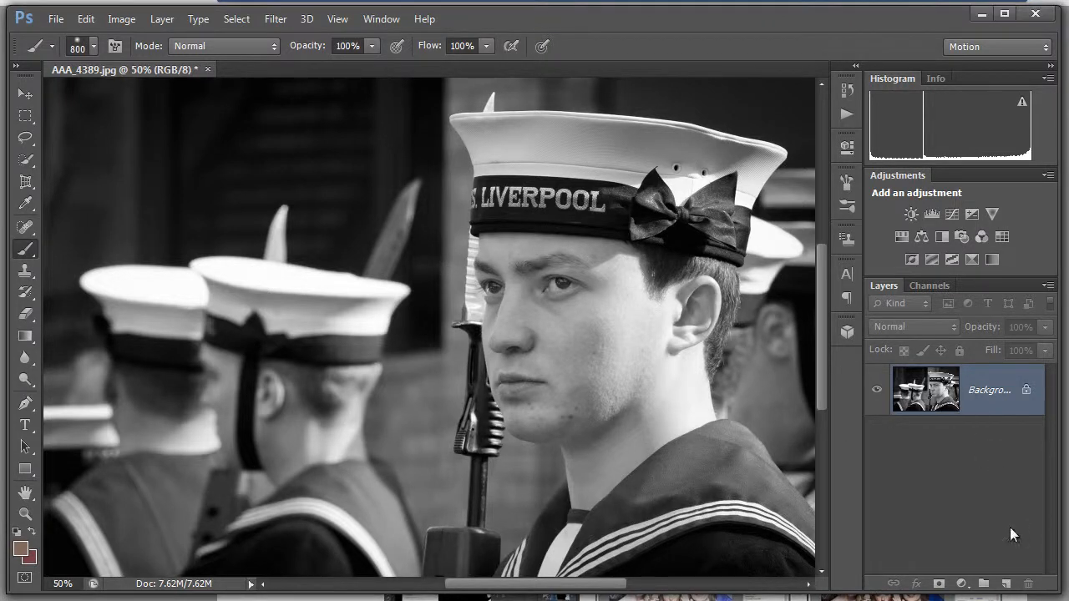
Duplicate the Background layer and start an Iris Blur on the copy
{"action": "left_click_drag", "start_coordinate": [993, 397], "coordinate": [1005, 583]}
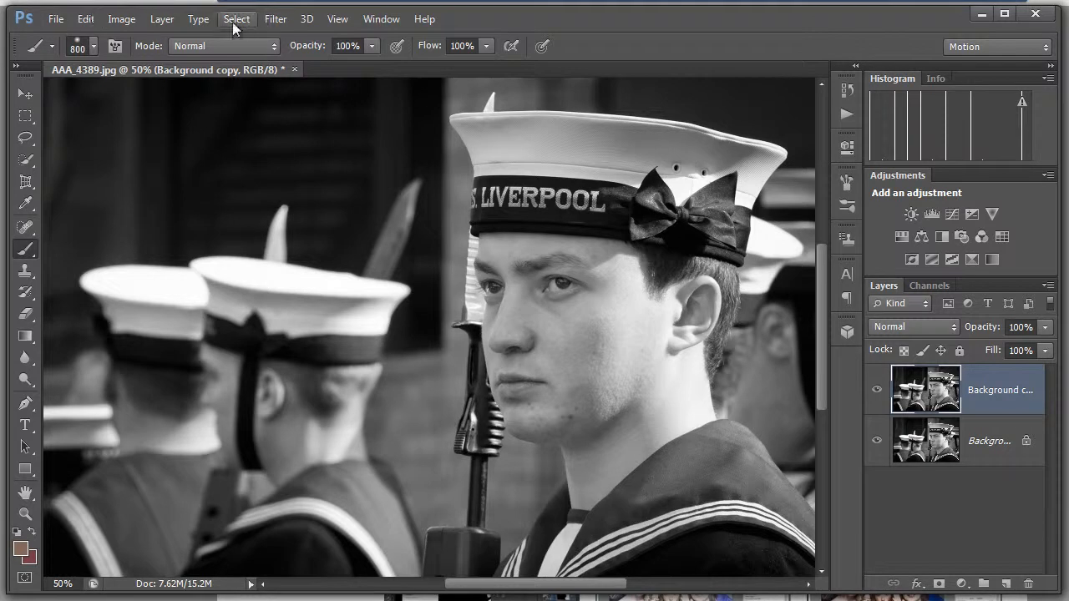
{"action": "left_click", "coordinate": [276, 18]}
{"action": "key", "text": "Right"}
{"action": "key", "text": "Left"}
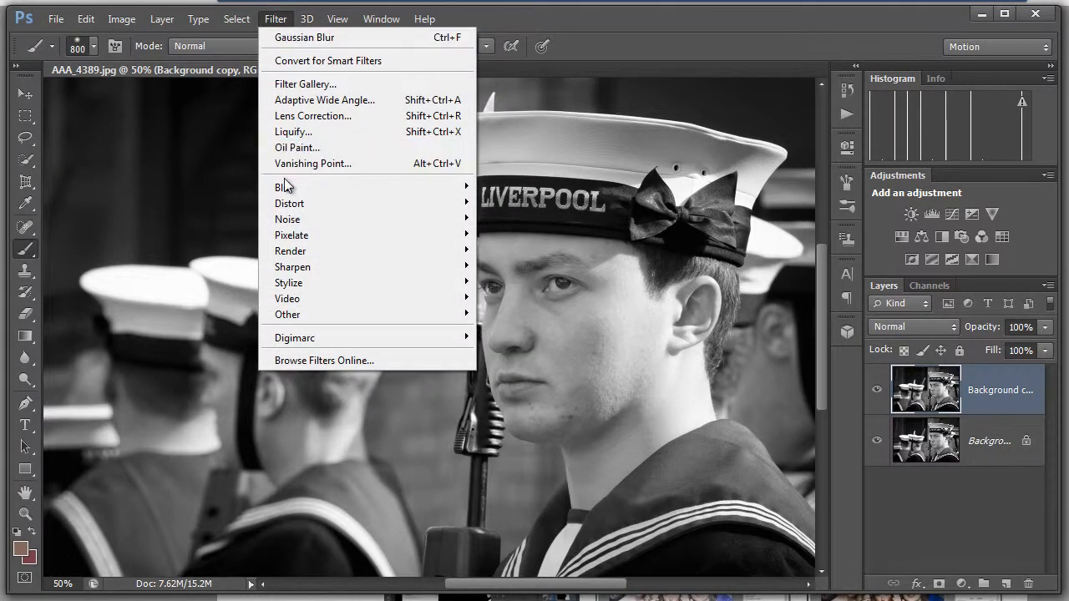
{"action": "mouse_move", "coordinate": [284, 188]}
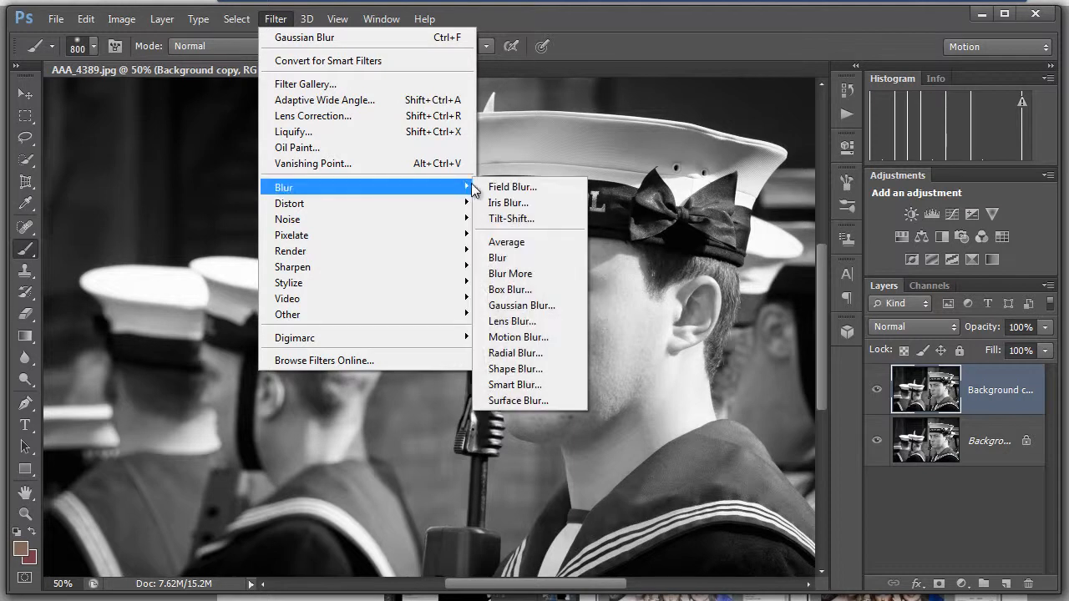
{"action": "left_click", "coordinate": [495, 203]}
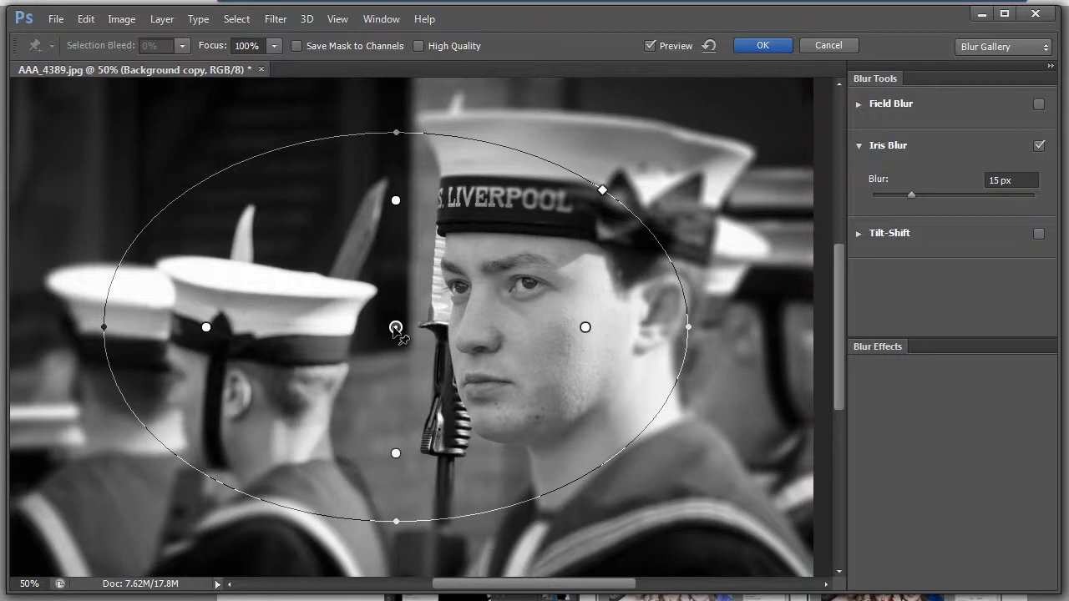
Centre the iris on the front sailor's face and shrink it to a near-circle, pulling the fully sharp zone inward
{"action": "left_click_drag", "start_coordinate": [396, 327], "coordinate": [550, 272]}
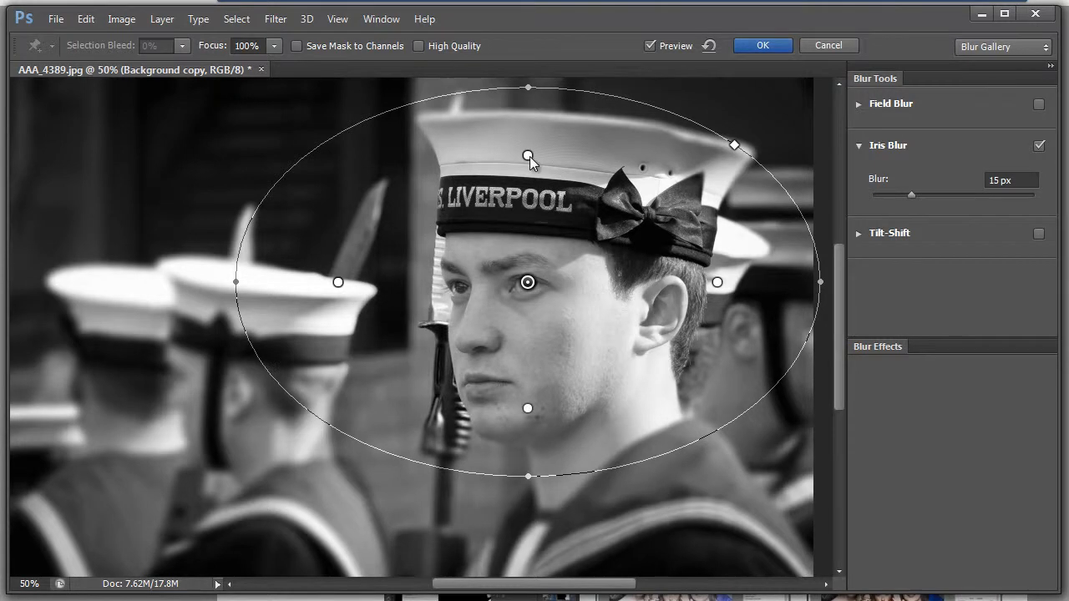
{"action": "left_click_drag", "start_coordinate": [529, 157], "coordinate": [531, 197]}
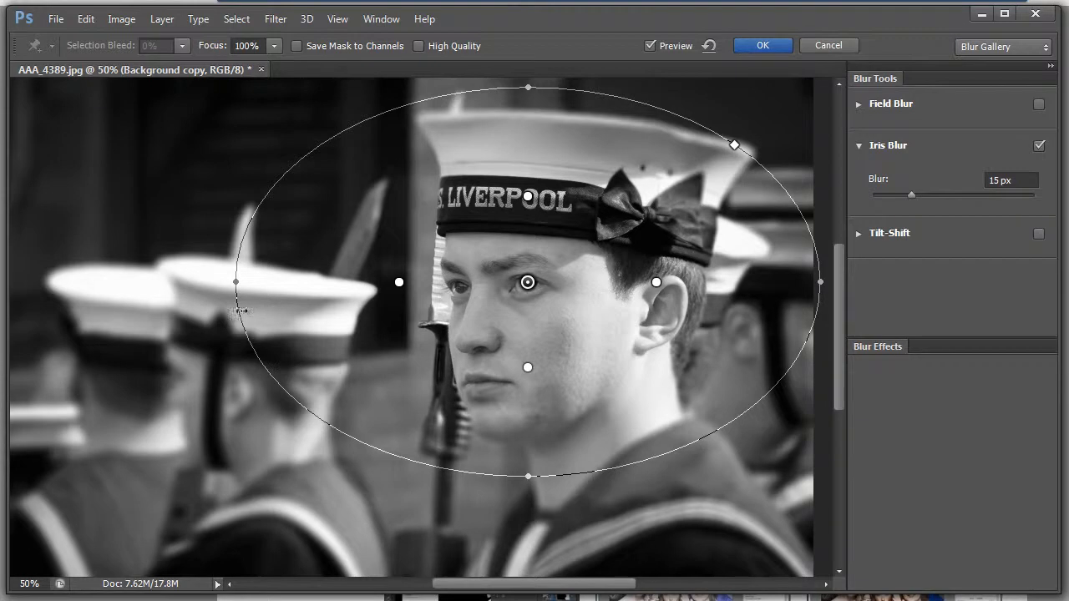
{"action": "left_click_drag", "start_coordinate": [244, 284], "coordinate": [362, 295]}
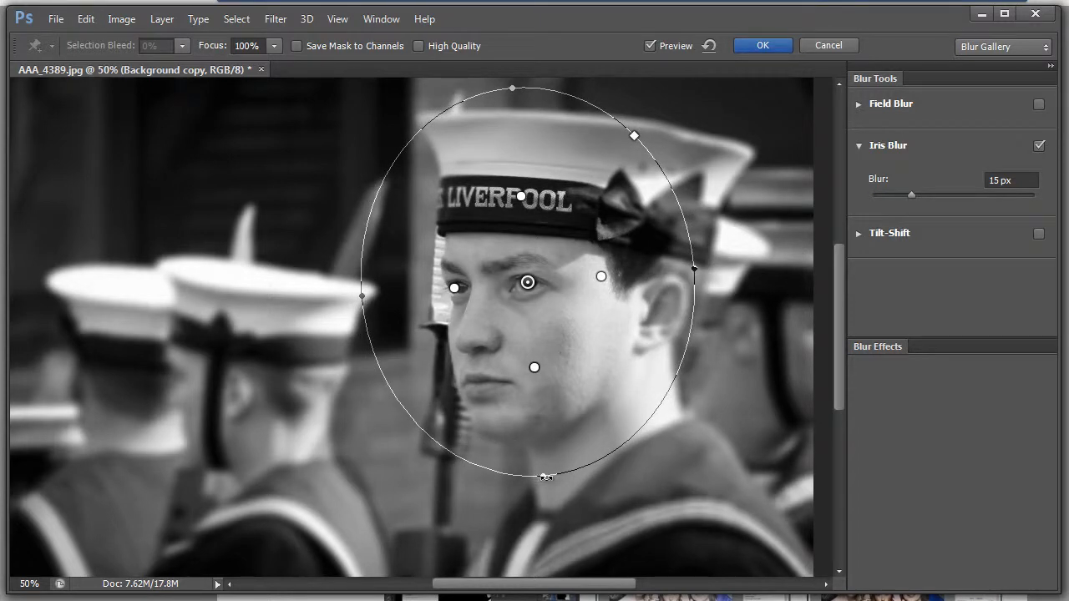
{"action": "left_click_drag", "start_coordinate": [547, 478], "coordinate": [529, 451]}
{"action": "left_click_drag", "start_coordinate": [527, 287], "coordinate": [527, 306]}
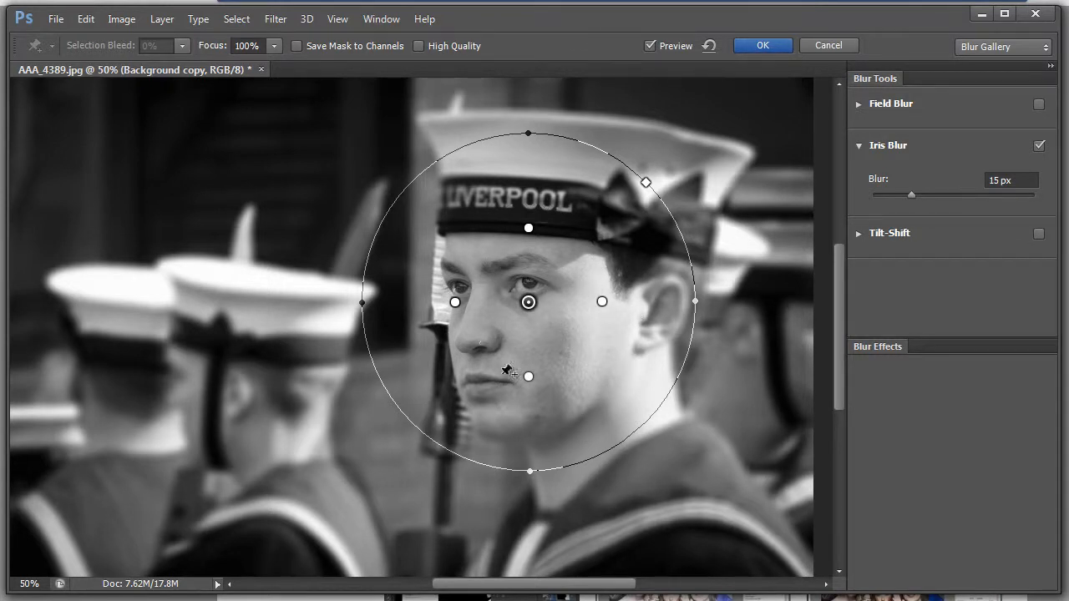
Add a second iris pin between the two rear sailors' heads and enlarge its ellipse to enclose both of them
{"action": "left_click", "coordinate": [234, 354]}
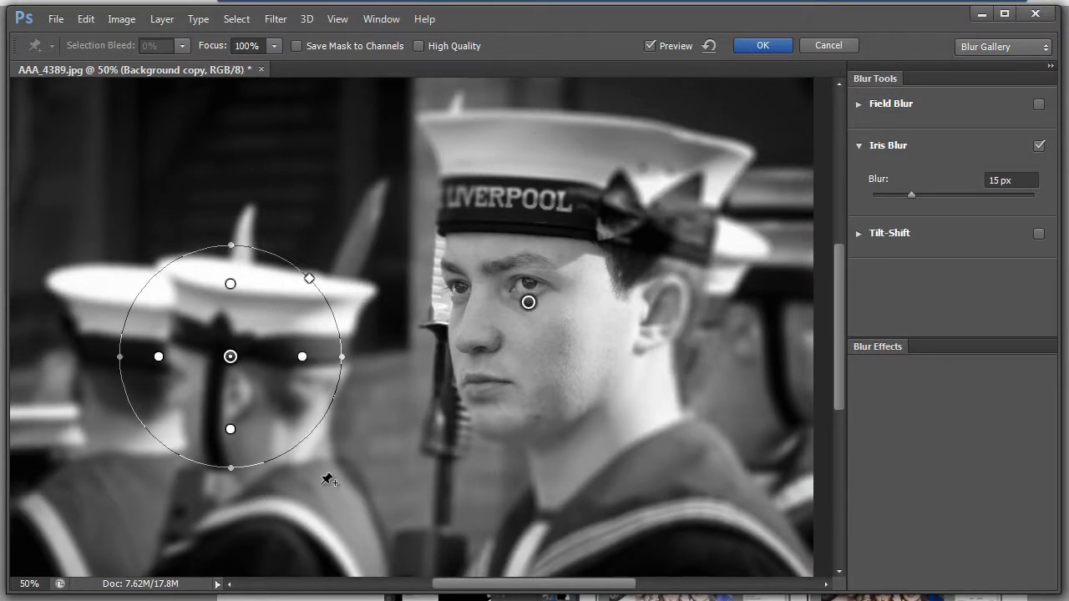
{"action": "left_click_drag", "start_coordinate": [230, 358], "coordinate": [188, 380]}
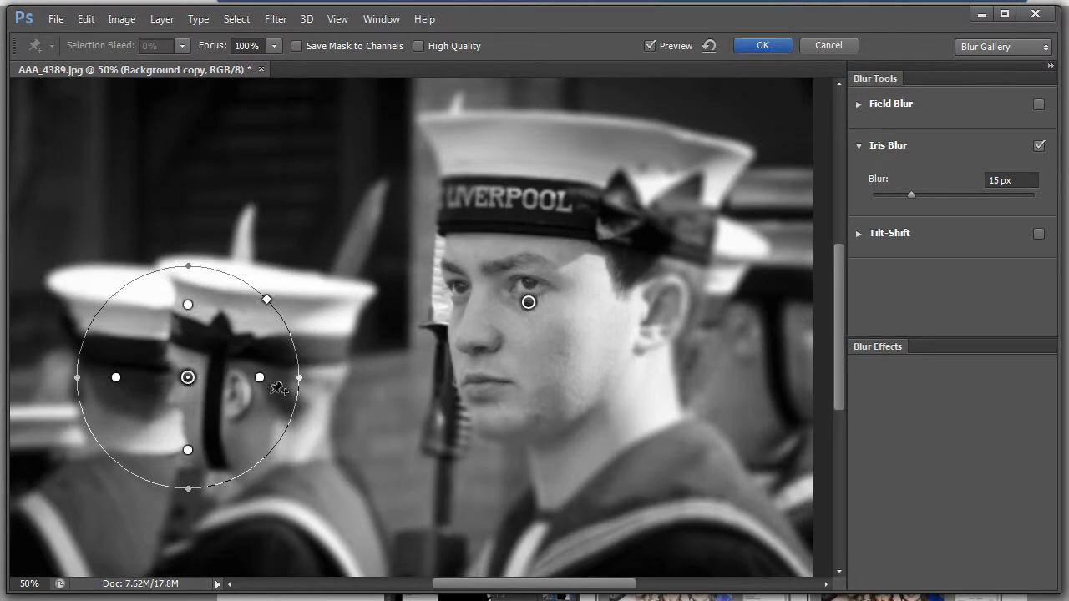
{"action": "left_click_drag", "start_coordinate": [260, 378], "coordinate": [366, 387]}
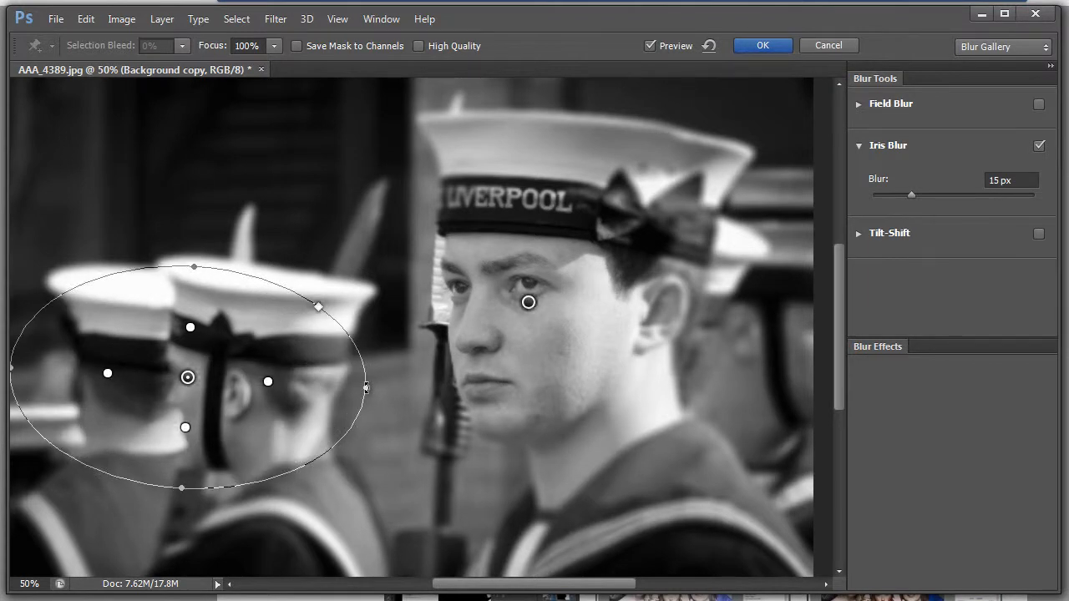
{"action": "left_click_drag", "start_coordinate": [194, 265], "coordinate": [205, 220]}
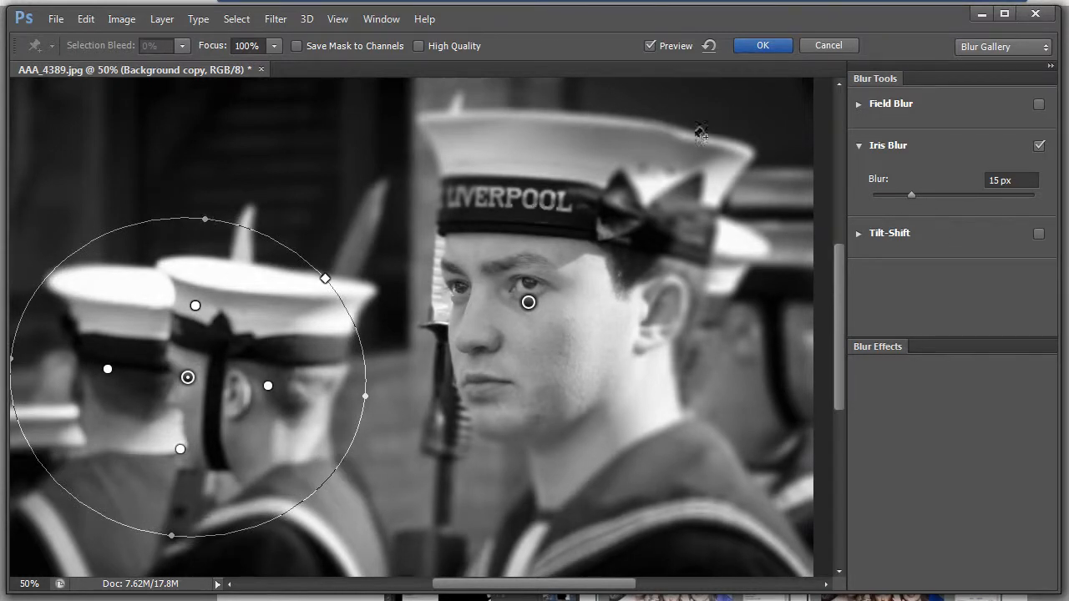
Set the Iris Blur amount to 20 px and check both pins
{"action": "left_click_drag", "start_coordinate": [912, 191], "coordinate": [927, 192]}
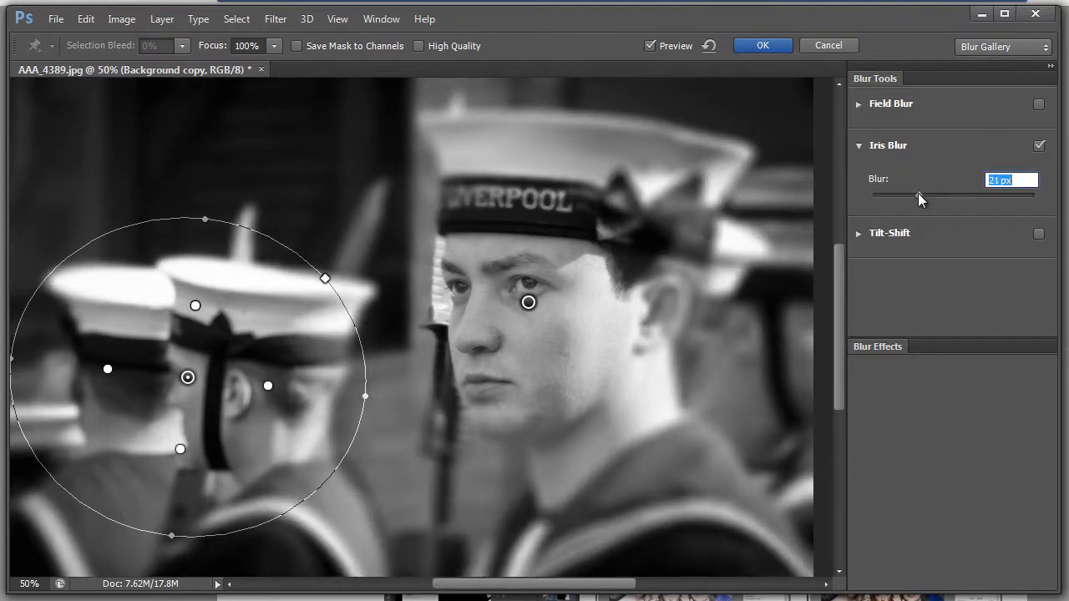
{"action": "left_click", "coordinate": [529, 303]}
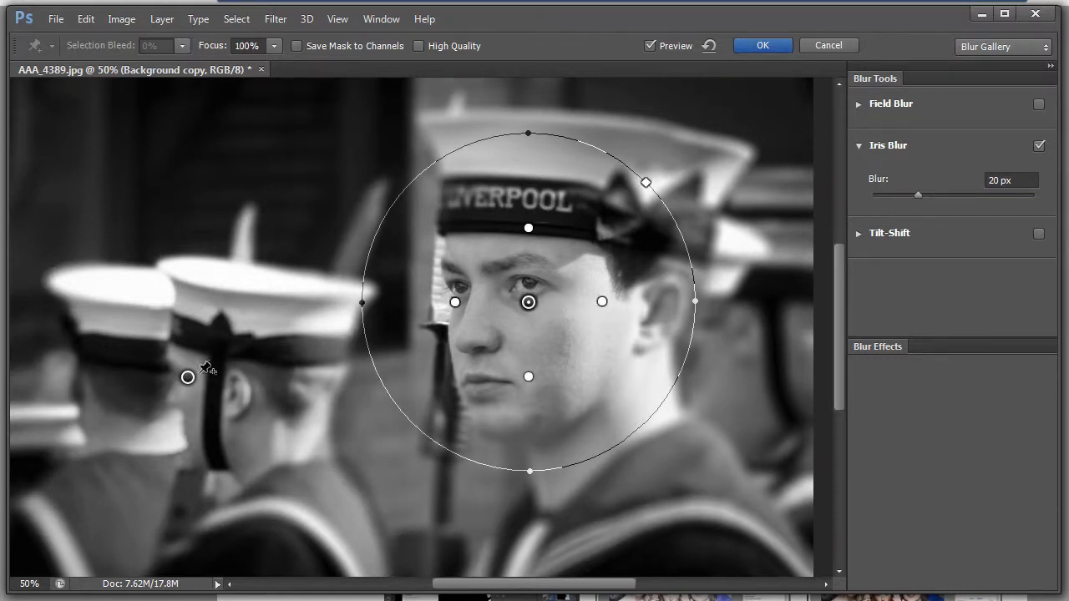
{"action": "left_click", "coordinate": [188, 377]}
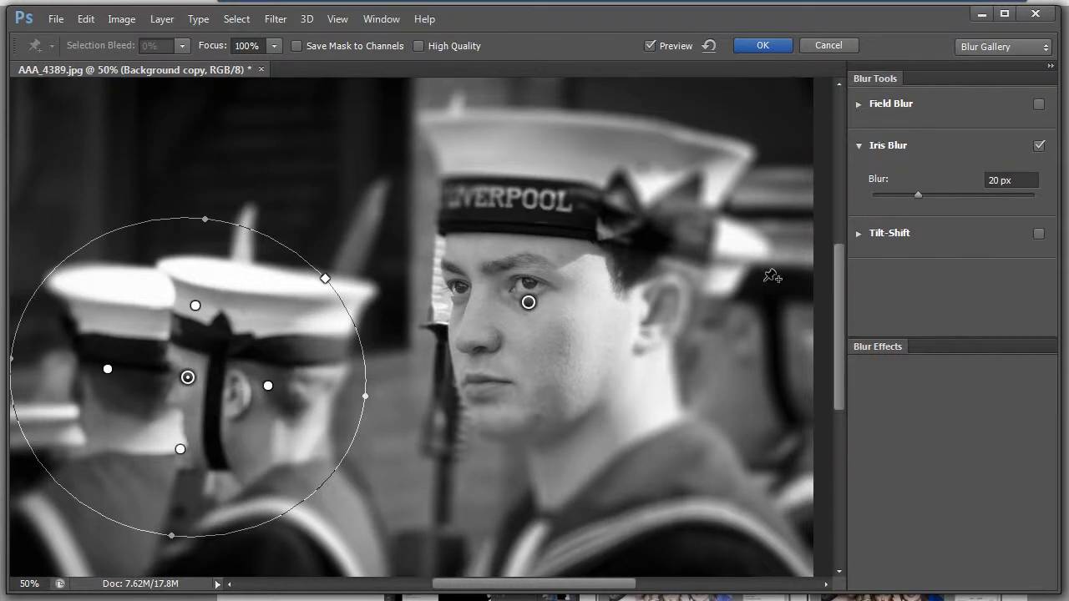
Hide and redisplay the blur pins to examine the image without the overlay
{"action": "key", "text": "h"}
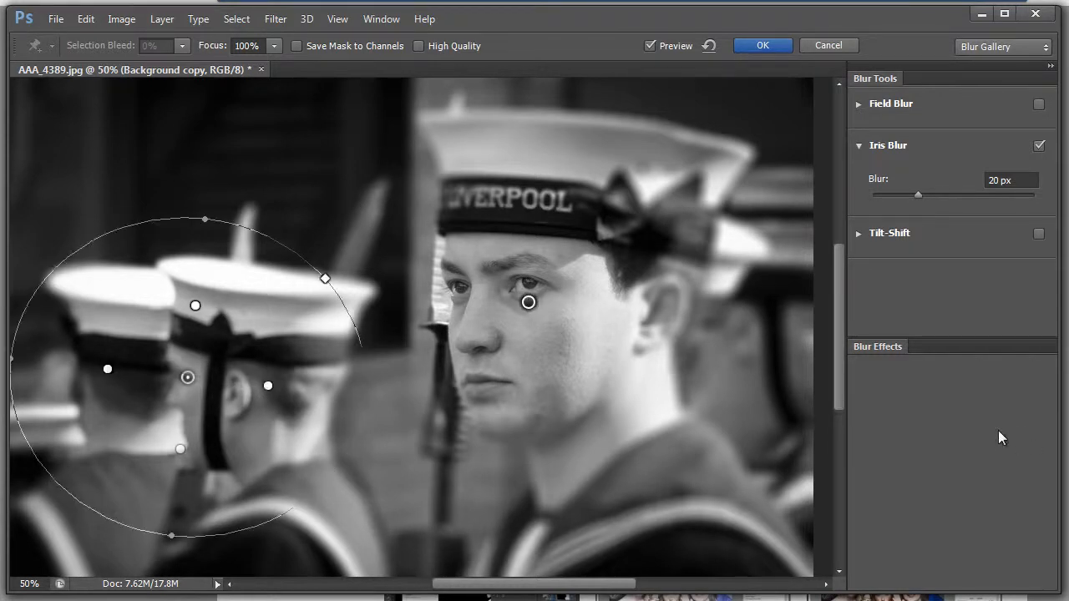
{"action": "key", "text": "h"}
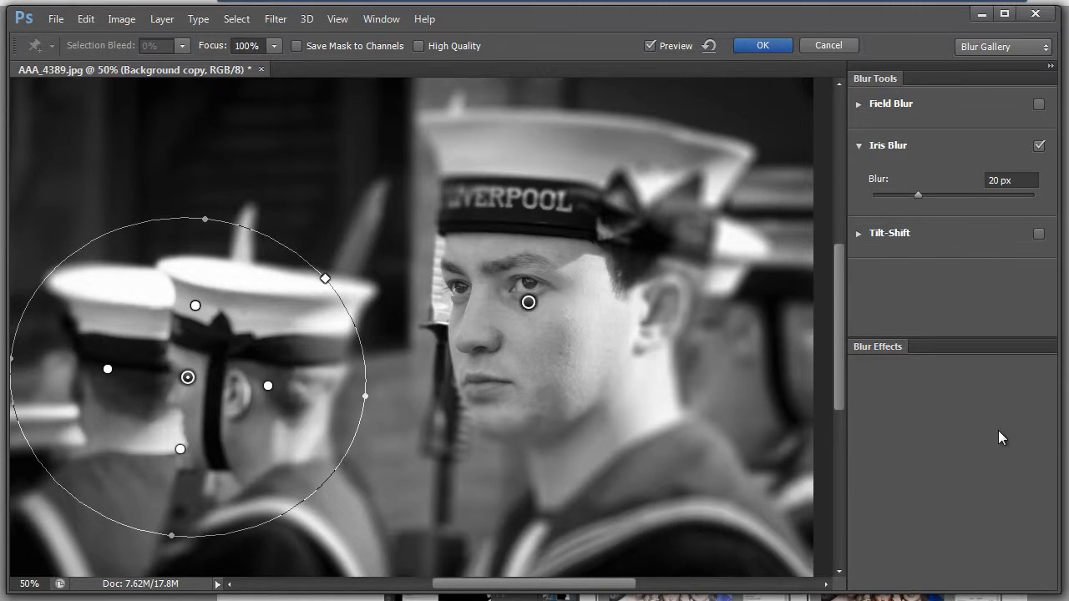
{"action": "key", "text": "h"}
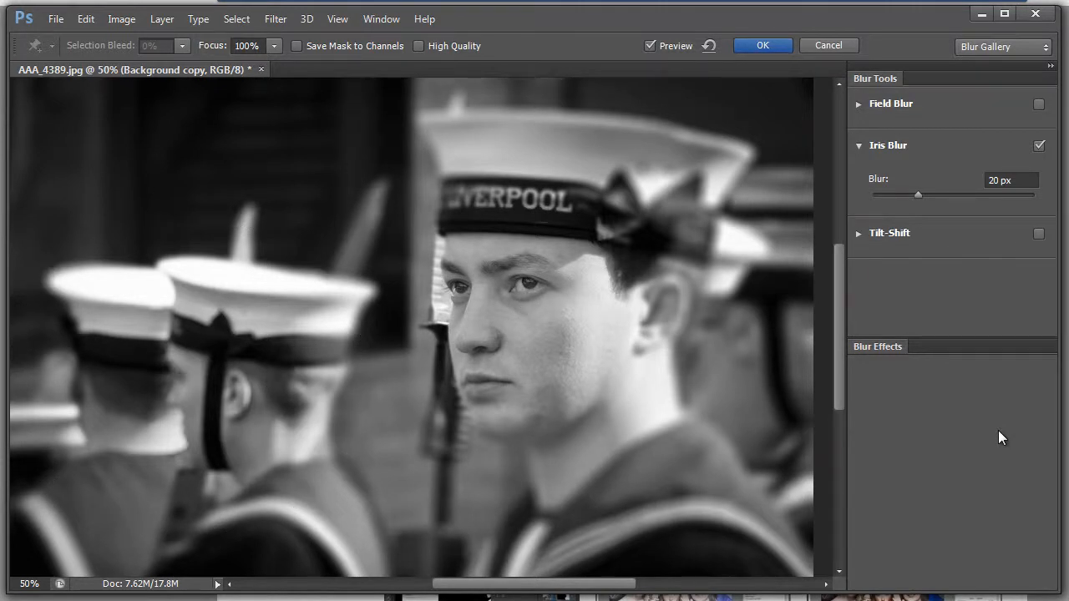
{"action": "key", "text": "h"}
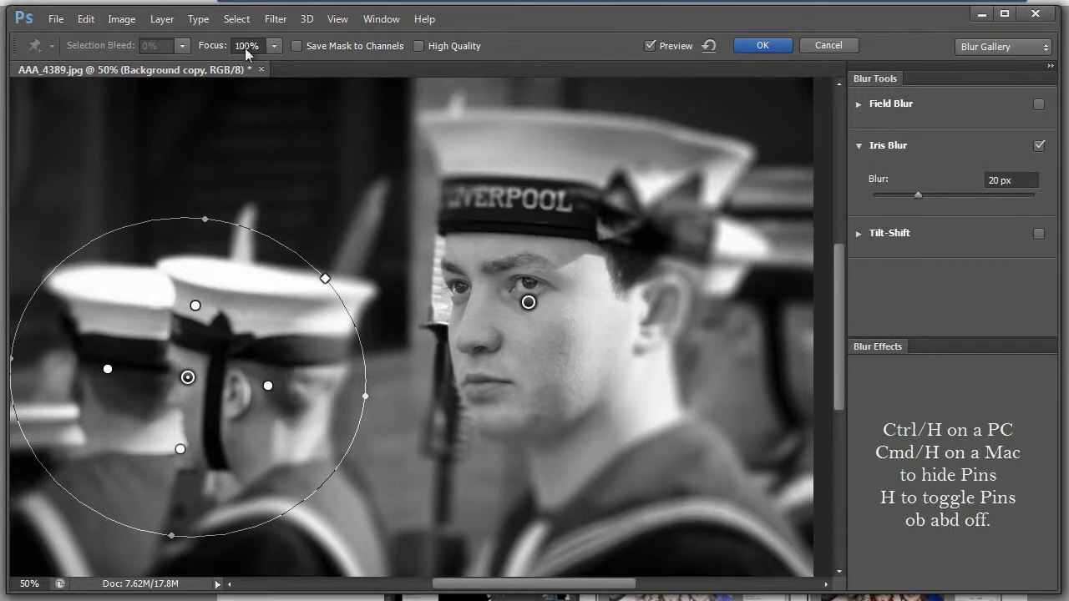
Set the focus to 64% for the rear sailors' pin and 100% for the face pin
{"action": "left_click", "coordinate": [274, 45]}
{"action": "left_click_drag", "start_coordinate": [271, 64], "coordinate": [231, 75]}
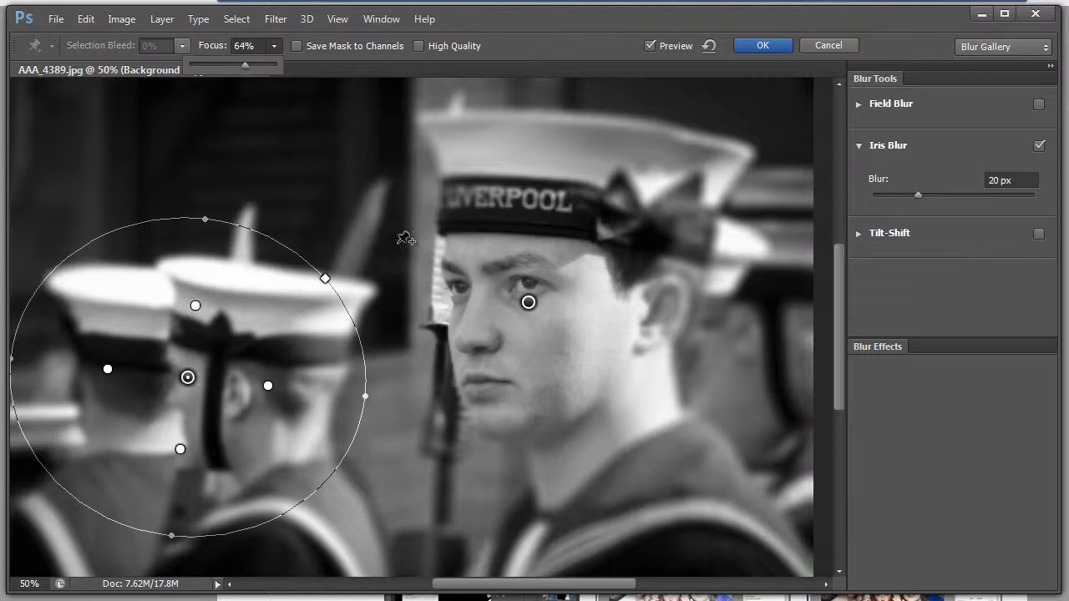
{"action": "left_click", "coordinate": [528, 302]}
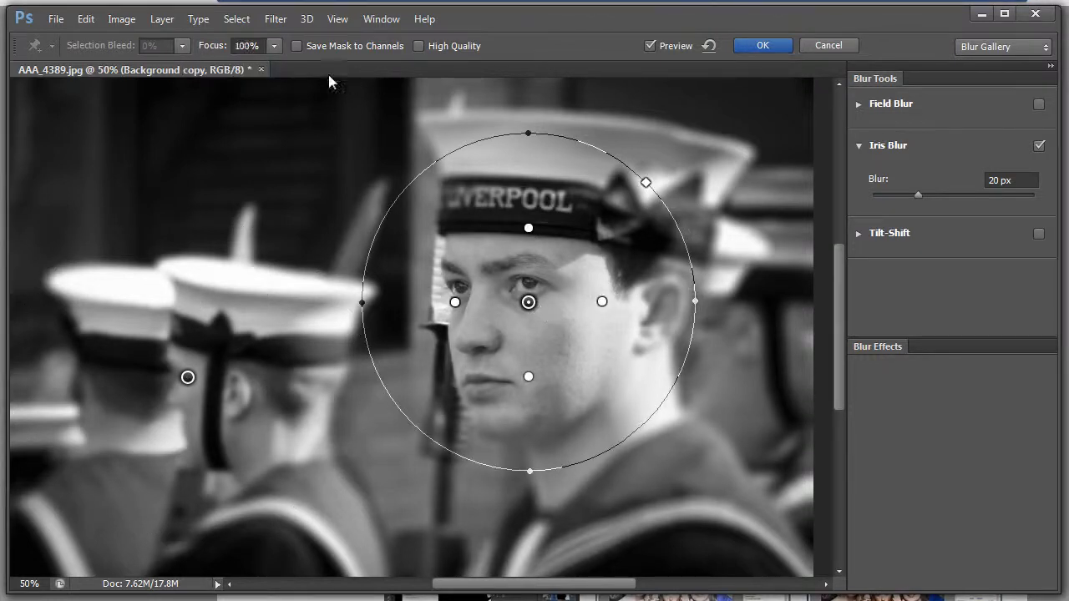
{"action": "left_click", "coordinate": [273, 46]}
{"action": "mouse_move", "coordinate": [269, 68]}
{"action": "left_mouse_down"}
{"action": "mouse_move", "coordinate": [225, 68]}
{"action": "mouse_move", "coordinate": [288, 71]}
{"action": "left_mouse_up"}
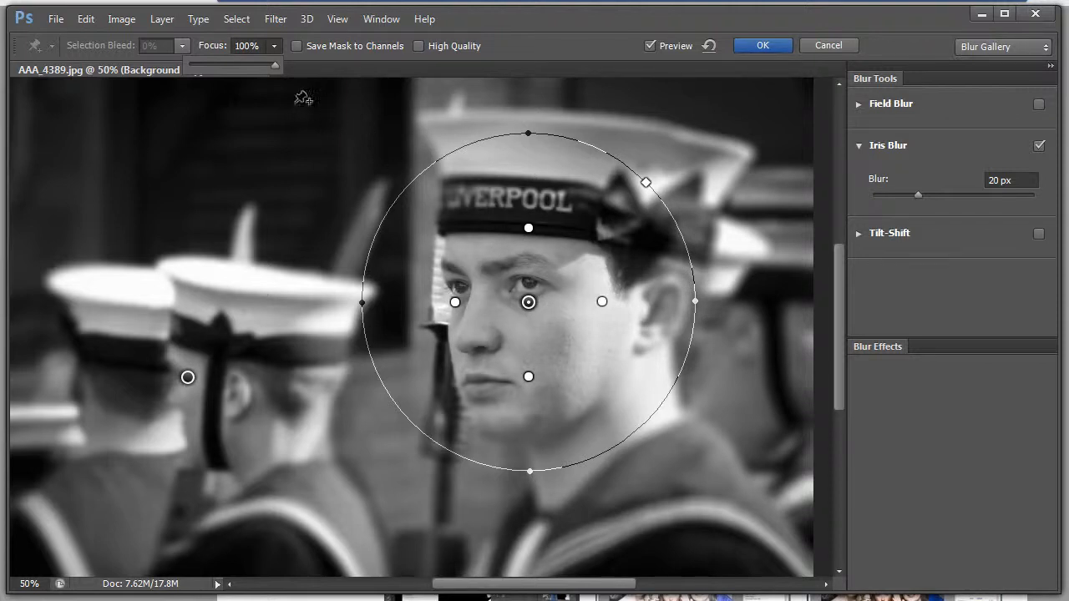
{"action": "left_click_drag", "start_coordinate": [275, 69], "coordinate": [305, 84]}
{"action": "left_click", "coordinate": [337, 85]}
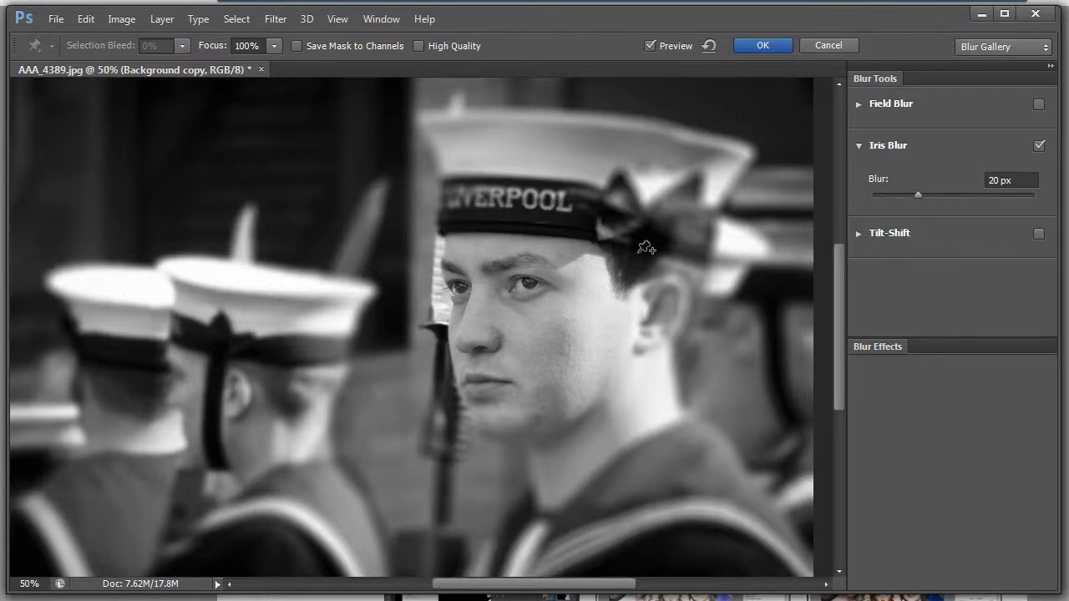
Enable saving the mask to channels and High Quality, and compare the image with the blur preview off and on
{"action": "left_click", "coordinate": [297, 46]}
{"action": "left_click", "coordinate": [650, 45]}
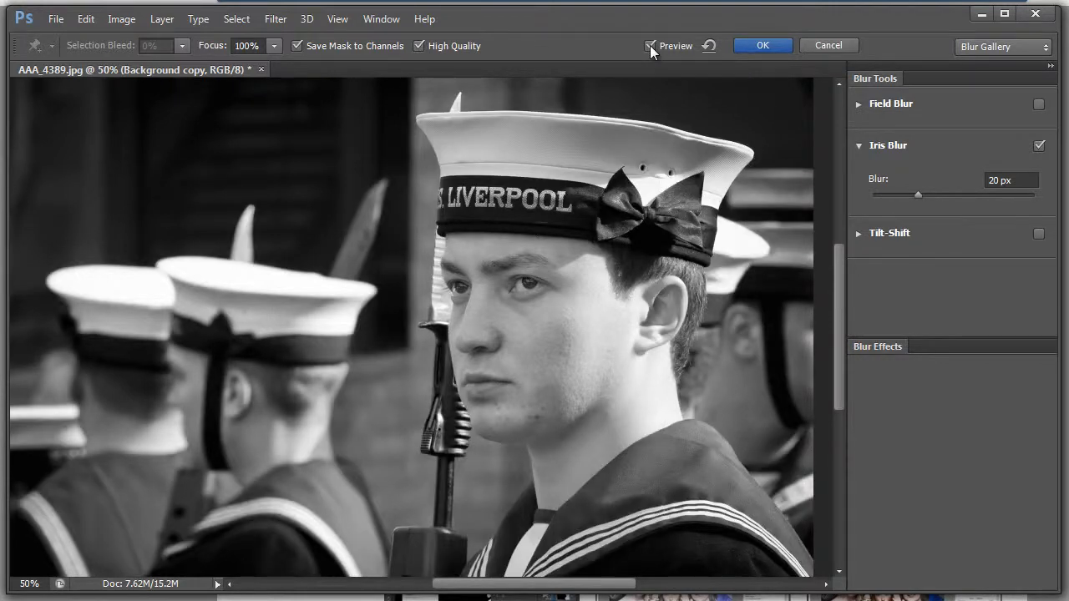
{"action": "left_click", "coordinate": [649, 45]}
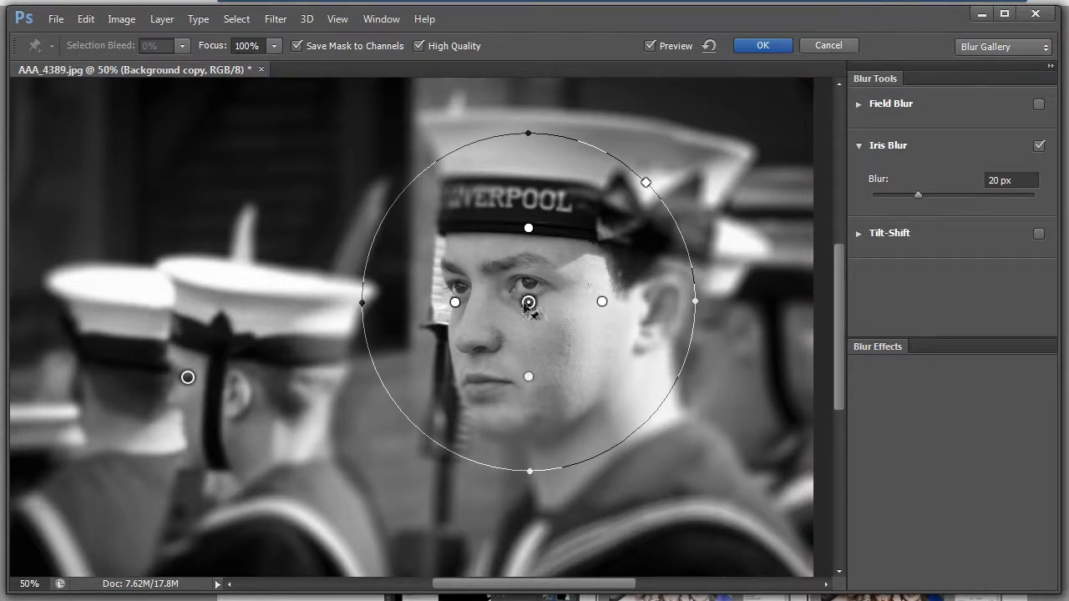
Readjust the focus of the rear sailors' pin and apply the Iris Blur
{"action": "left_click", "coordinate": [188, 377]}
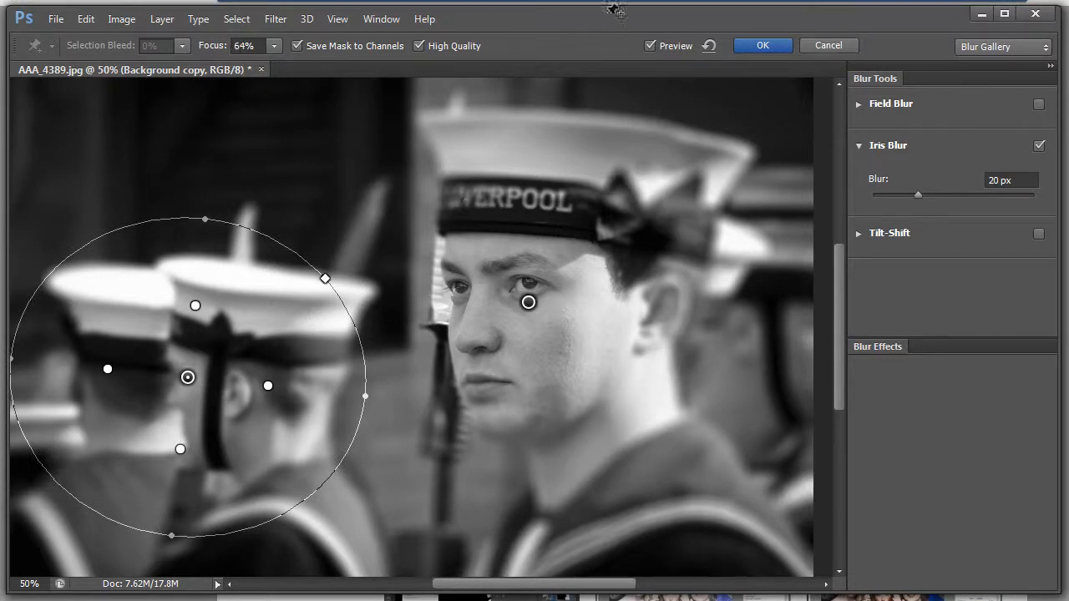
{"action": "left_click", "coordinate": [275, 46]}
{"action": "left_click_drag", "start_coordinate": [274, 66], "coordinate": [296, 66]}
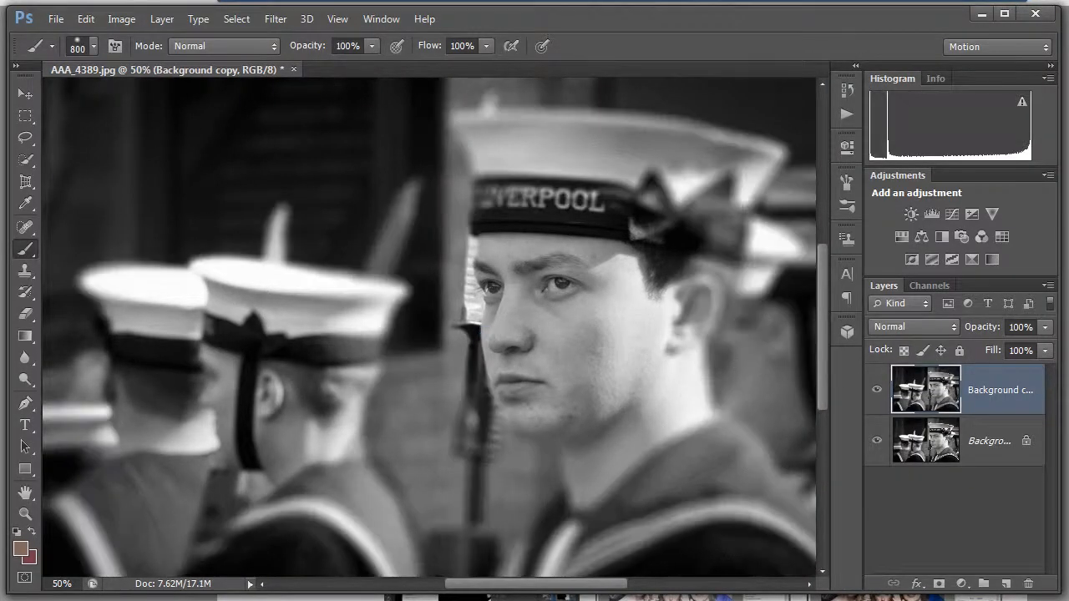
Compare the blurred layer with the original by toggling its visibility, and look at the saved Blur Mask channel
{"action": "left_click", "coordinate": [878, 391]}
{"action": "left_click", "coordinate": [878, 391]}
{"action": "left_click", "coordinate": [878, 391]}
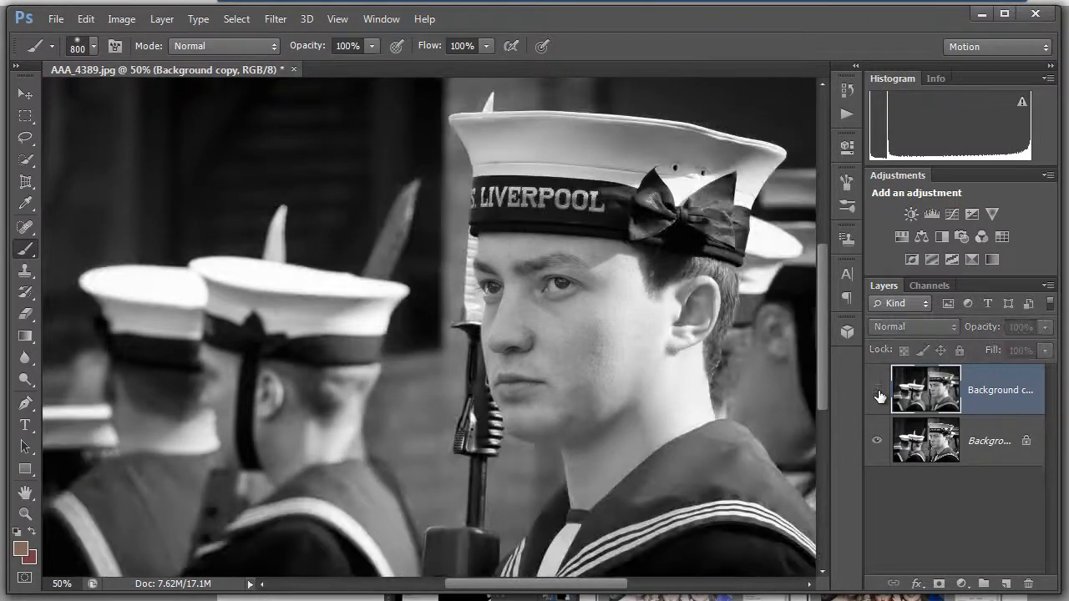
{"action": "left_click", "coordinate": [878, 391]}
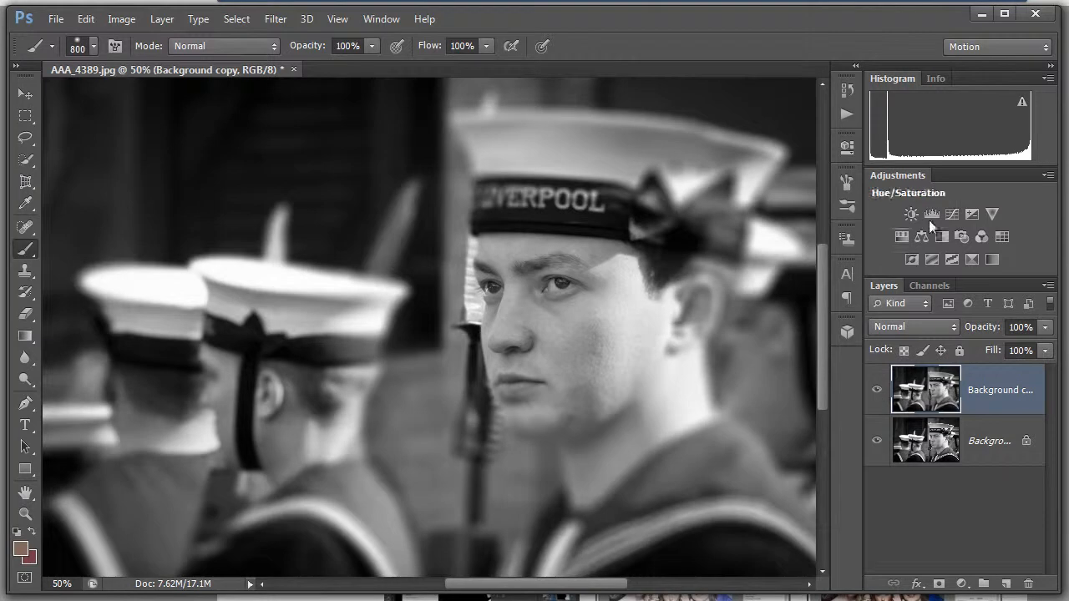
{"action": "left_click", "coordinate": [944, 285]}
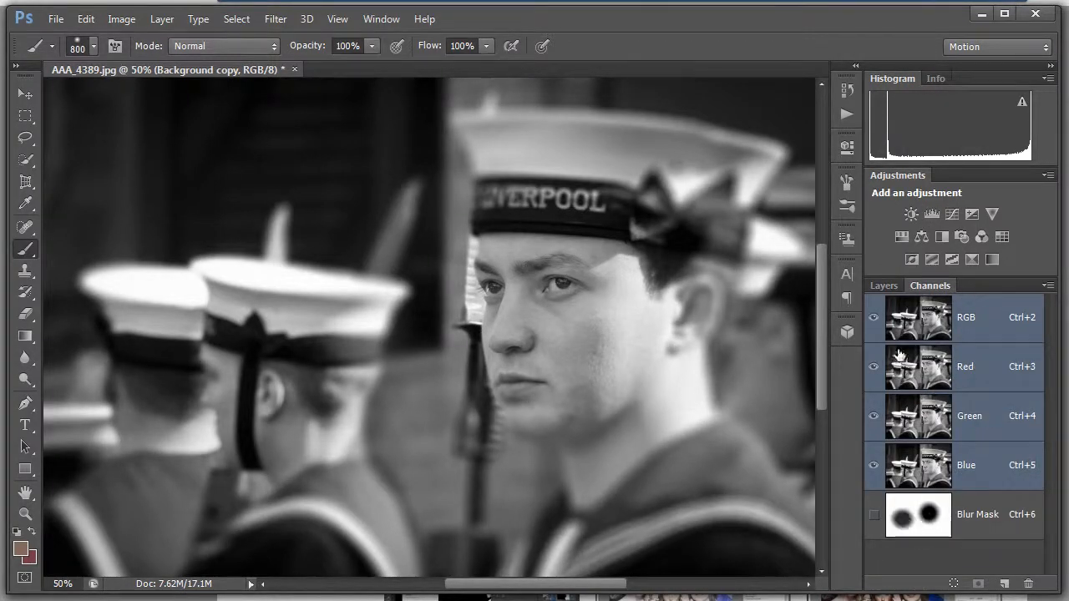
{"action": "left_click", "coordinate": [883, 286]}
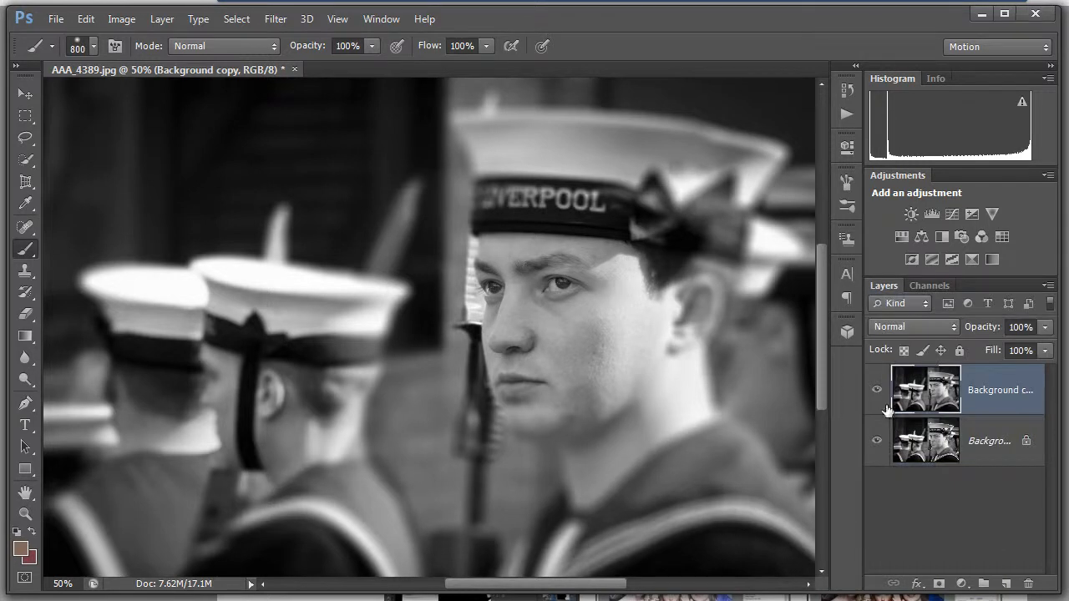
Hide the blurred layer and duplicate the Background layer again
{"action": "left_click", "coordinate": [878, 392]}
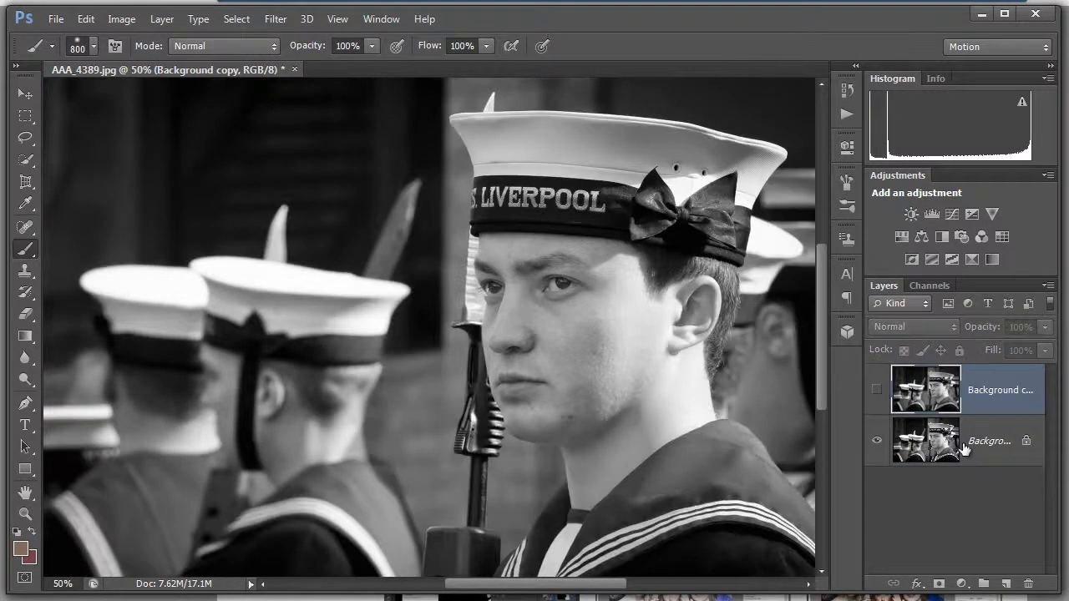
{"action": "left_click_drag", "start_coordinate": [988, 448], "coordinate": [1008, 584]}
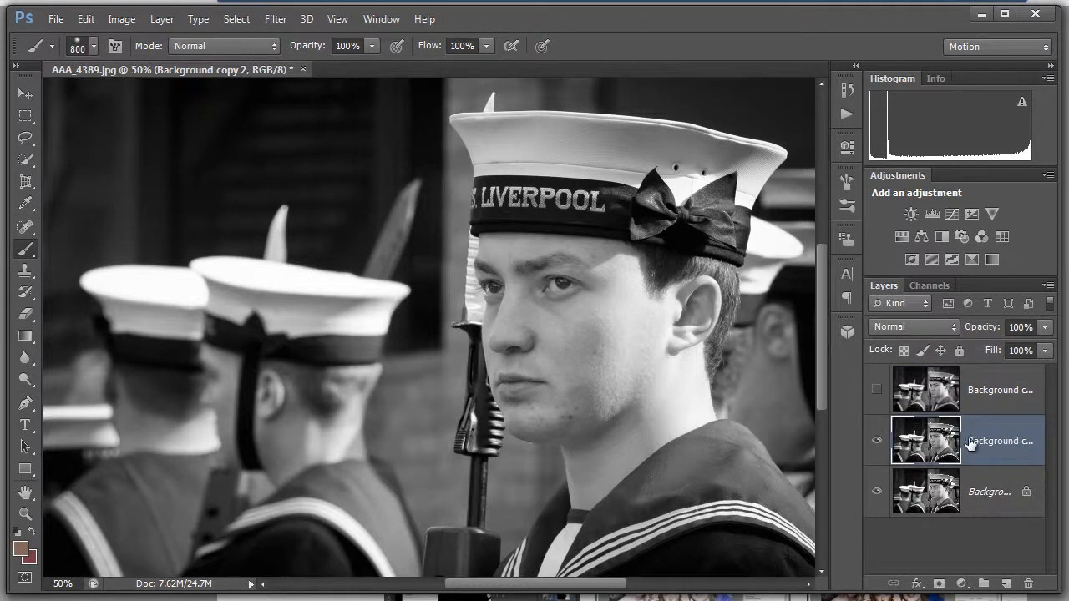
Load the Blur Mask channel as a selection on the new background copy
{"action": "left_click", "coordinate": [932, 286]}
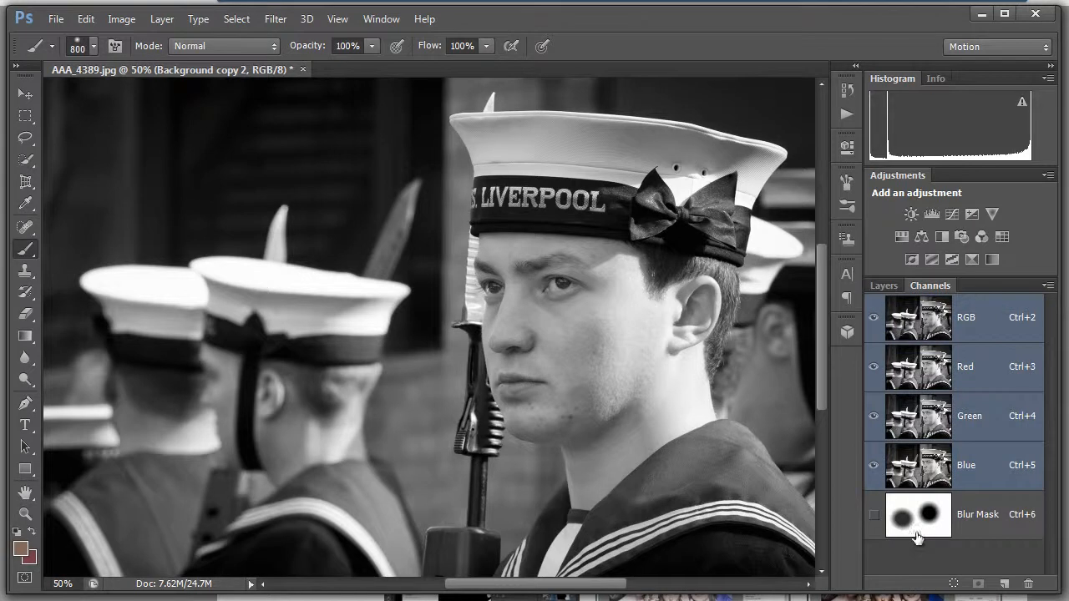
{"action": "left_click", "coordinate": [915, 527], "text": "ctrl"}
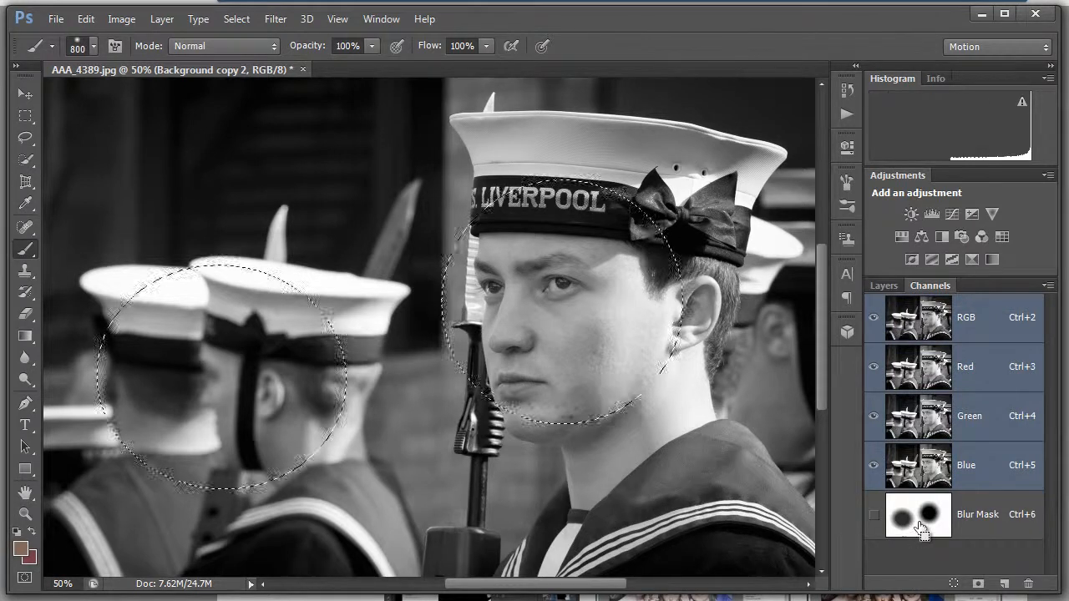
Add a layer mask from the active selection to the new background copy and make the layer's image active
{"action": "left_click", "coordinate": [883, 286]}
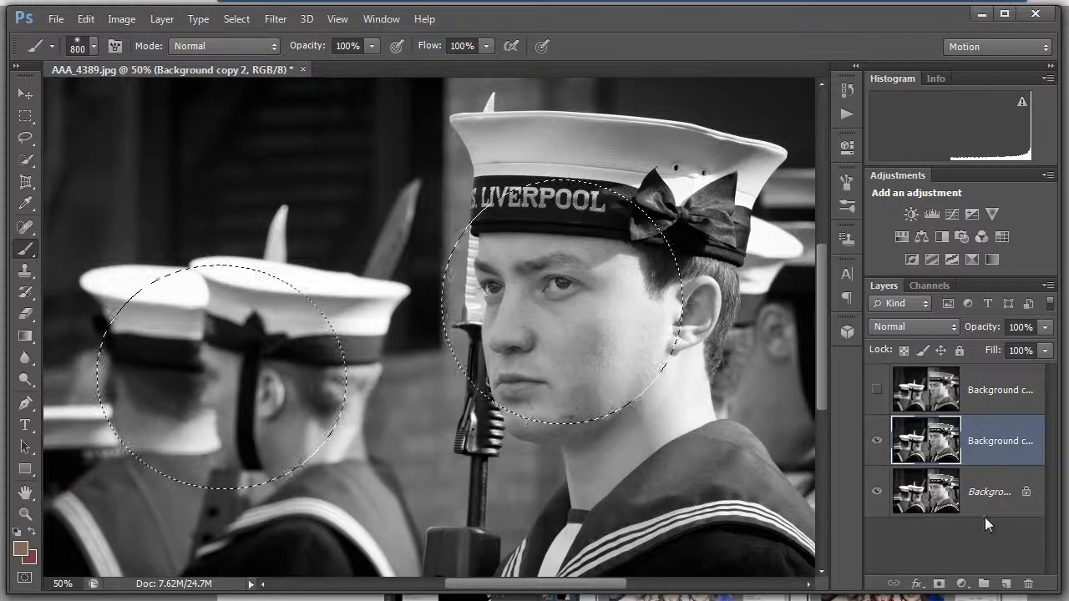
{"action": "left_click", "coordinate": [940, 583]}
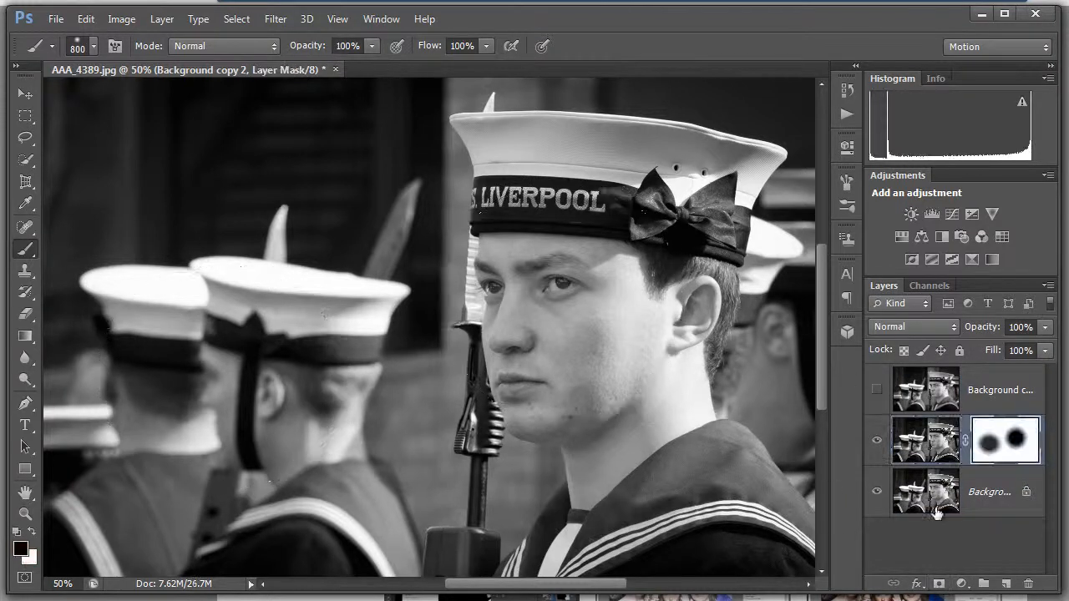
{"action": "left_click", "coordinate": [931, 451]}
Try the Multiply and Screen blend modes on the masked background copy
{"action": "left_click", "coordinate": [956, 325]}
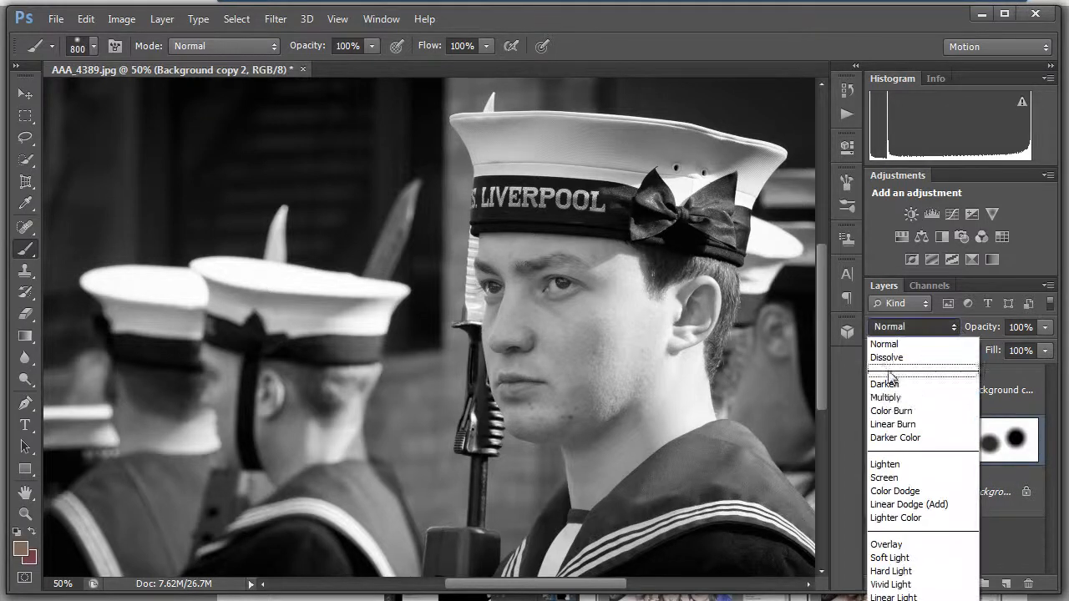
{"action": "left_click", "coordinate": [886, 398]}
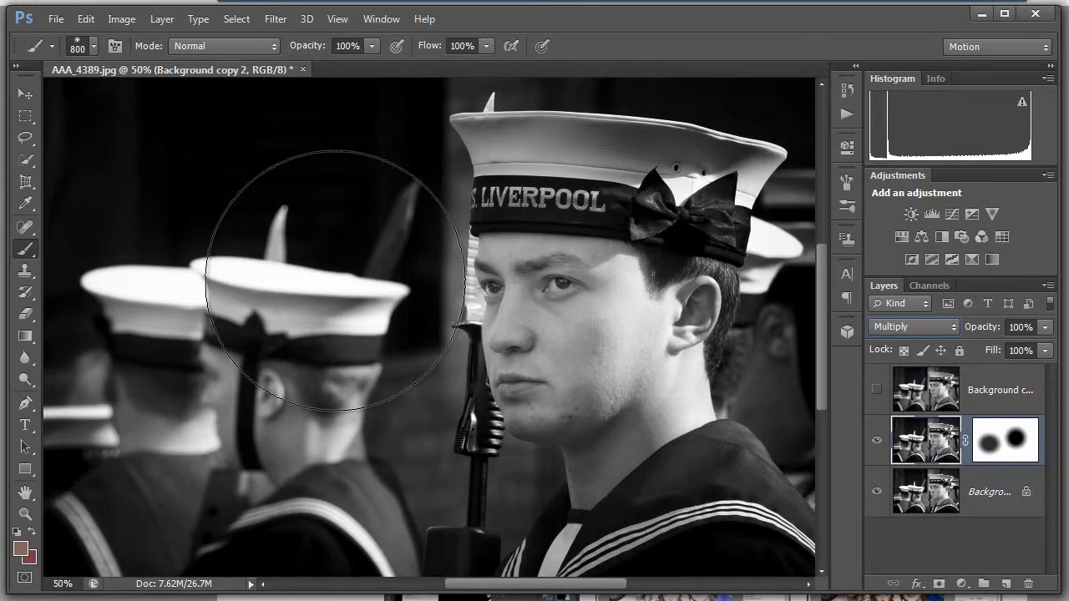
{"action": "left_click", "coordinate": [945, 328]}
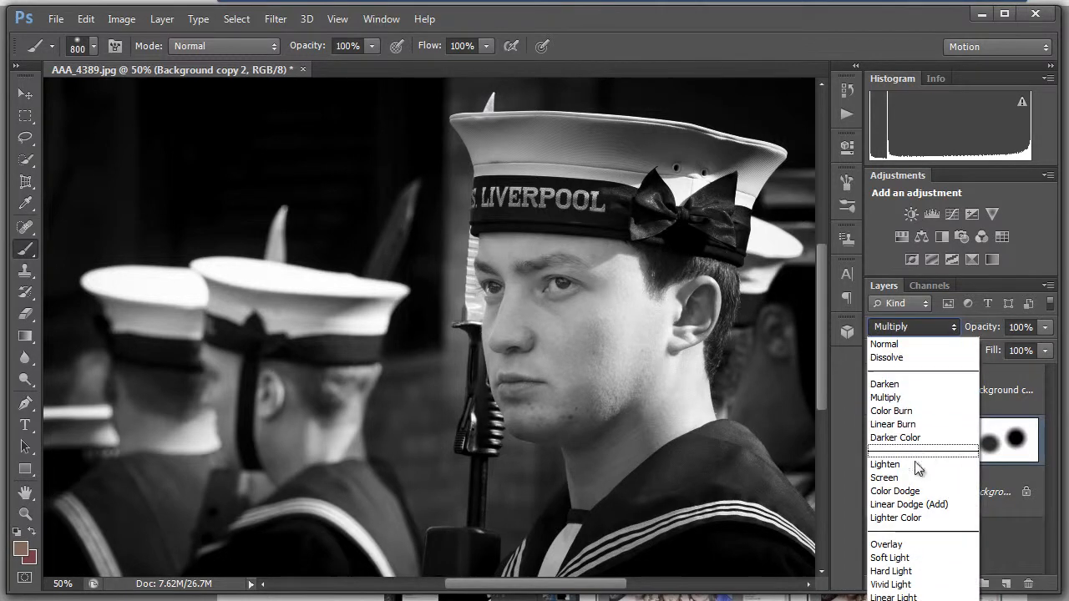
{"action": "left_click", "coordinate": [907, 476]}
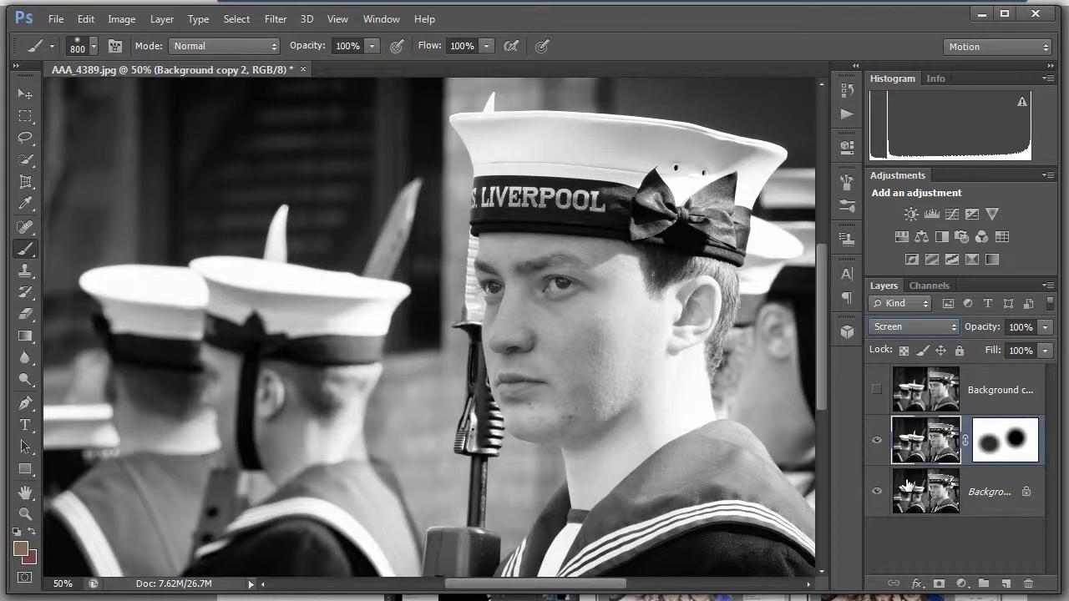
Set the masked background copy's blend mode to Hard Light and toggle its visibility to compare with the original
{"action": "left_click", "coordinate": [949, 330]}
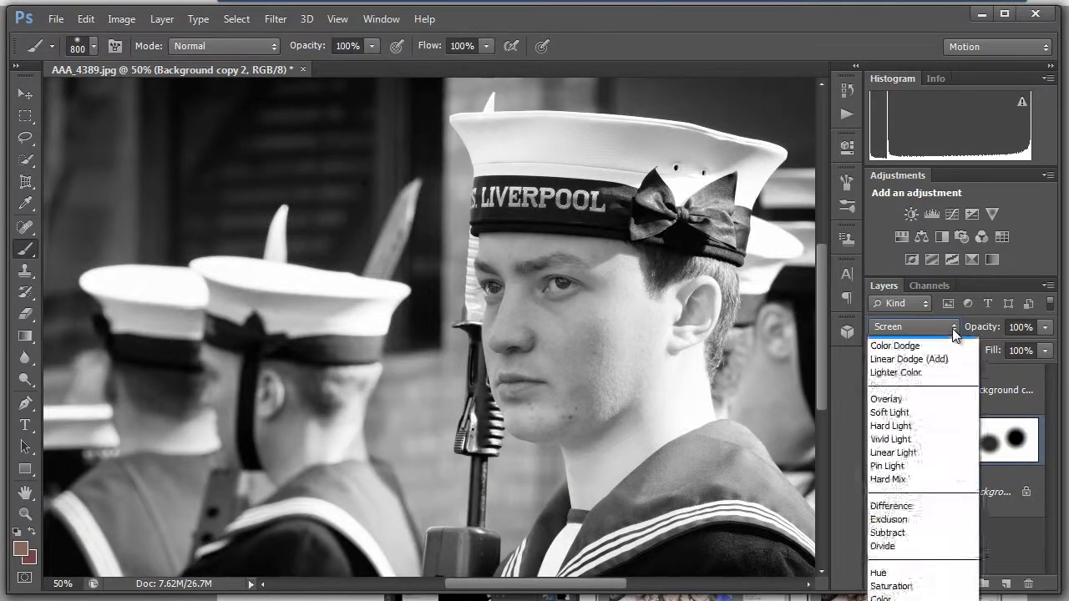
{"action": "left_click", "coordinate": [888, 573]}
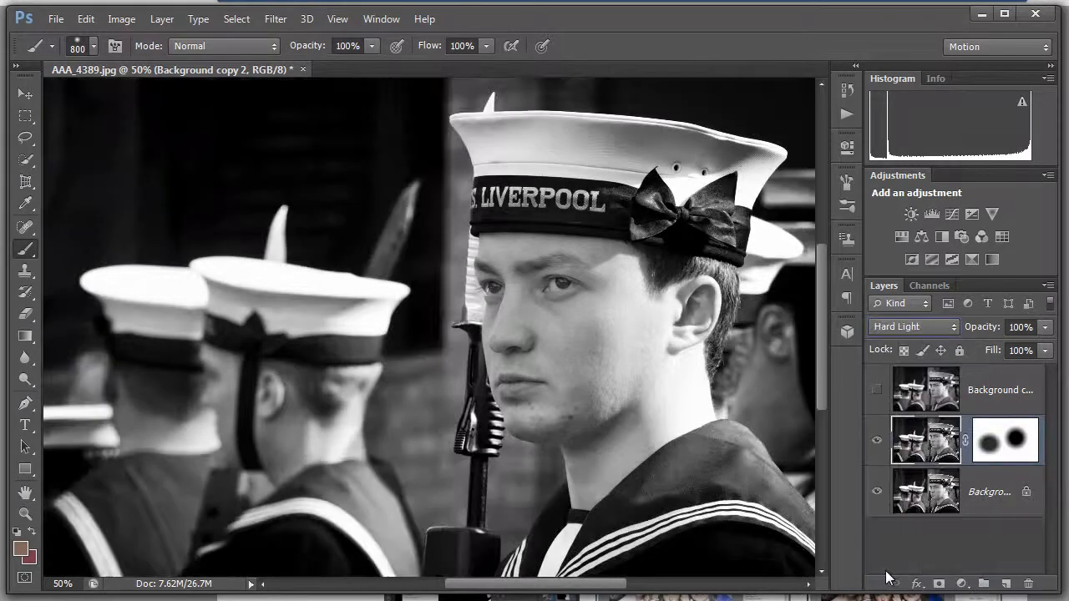
{"action": "left_click", "coordinate": [877, 441]}
{"action": "left_click", "coordinate": [877, 441]}
{"action": "left_click", "coordinate": [877, 441]}
{"action": "left_click", "coordinate": [877, 441]}
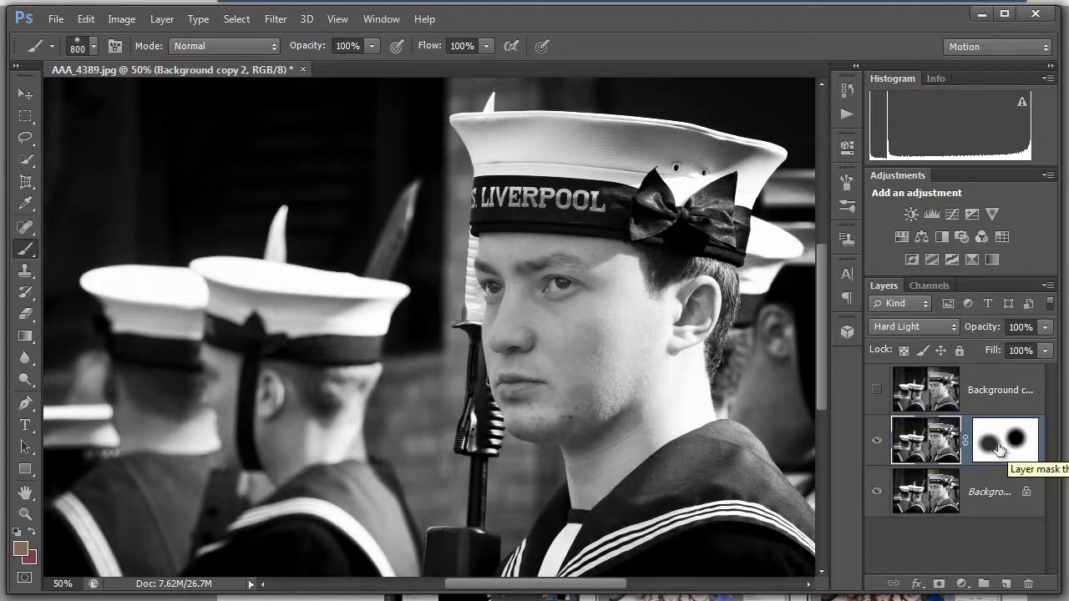
Hide the masked background copy, then show and select the blurred layer above it
{"action": "left_click", "coordinate": [877, 441]}
{"action": "left_click", "coordinate": [877, 389]}
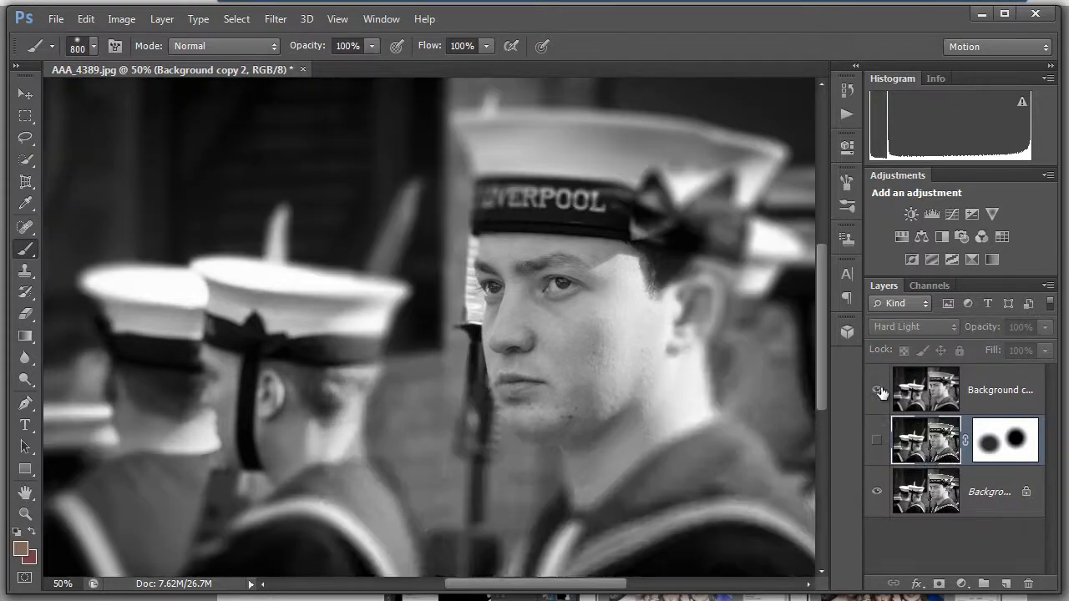
{"action": "left_click", "coordinate": [988, 391]}
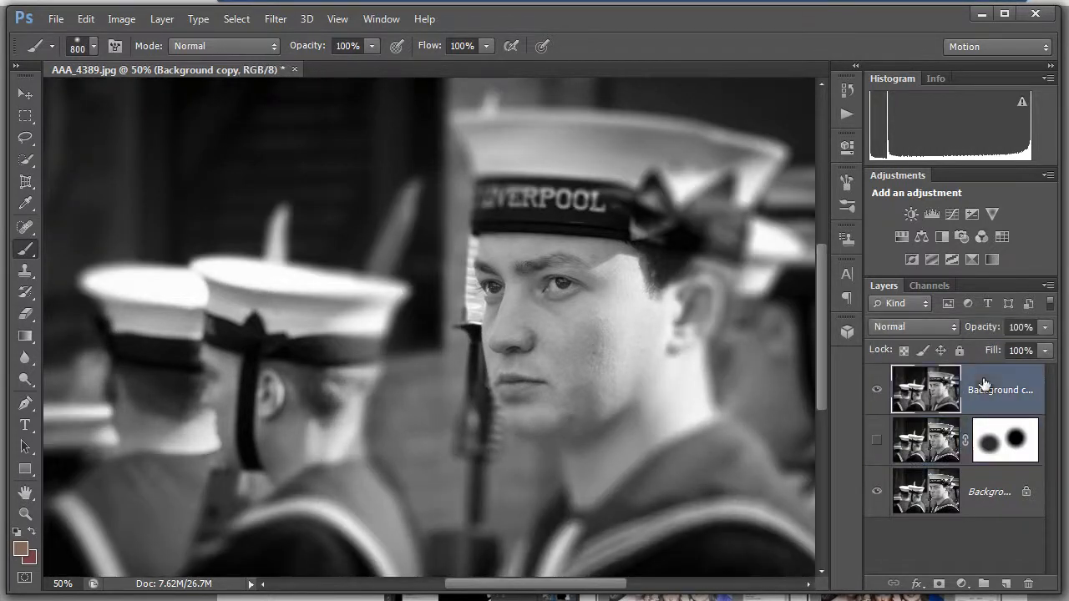
Try the Soft Light blend mode on the blurred layer and compare the effect by toggling its visibility
{"action": "left_click", "coordinate": [951, 328]}
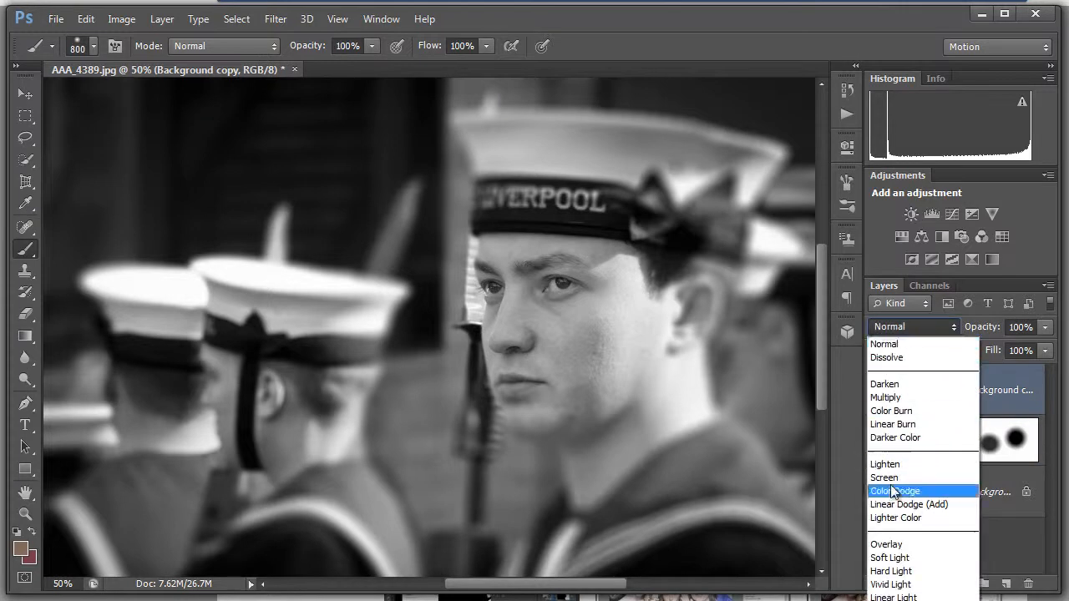
{"action": "left_click", "coordinate": [889, 558]}
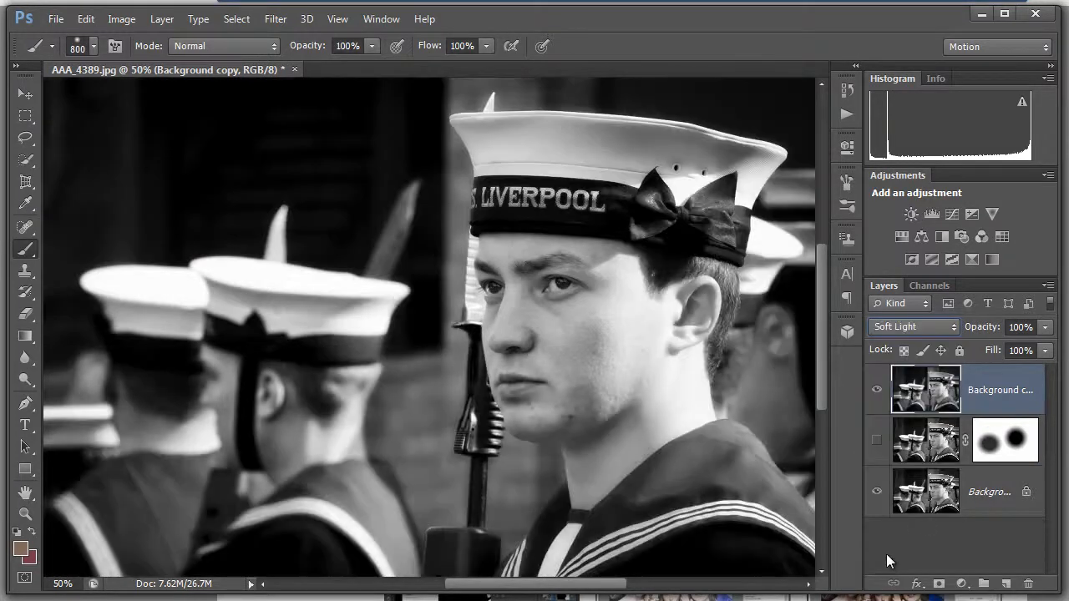
{"action": "left_click", "coordinate": [877, 390]}
{"action": "left_click", "coordinate": [877, 390]}
{"action": "left_click", "coordinate": [877, 390]}
{"action": "left_click", "coordinate": [877, 390]}
Set the blurred layer's blend mode to Overlay and add a white layer mask to it
{"action": "left_click", "coordinate": [953, 331]}
{"action": "left_click", "coordinate": [907, 543]}
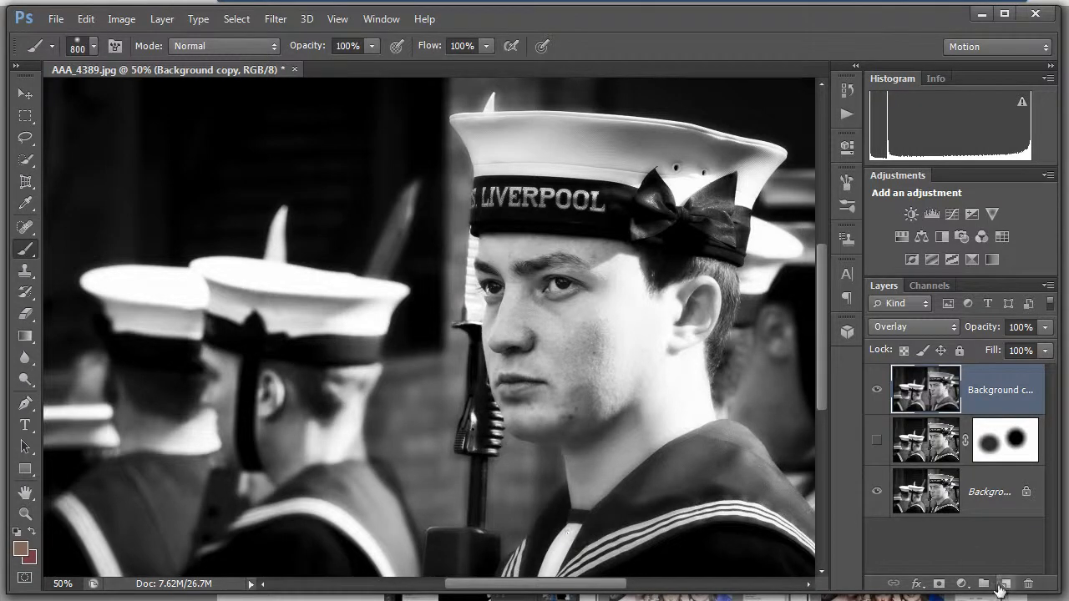
{"action": "left_click", "coordinate": [942, 584]}
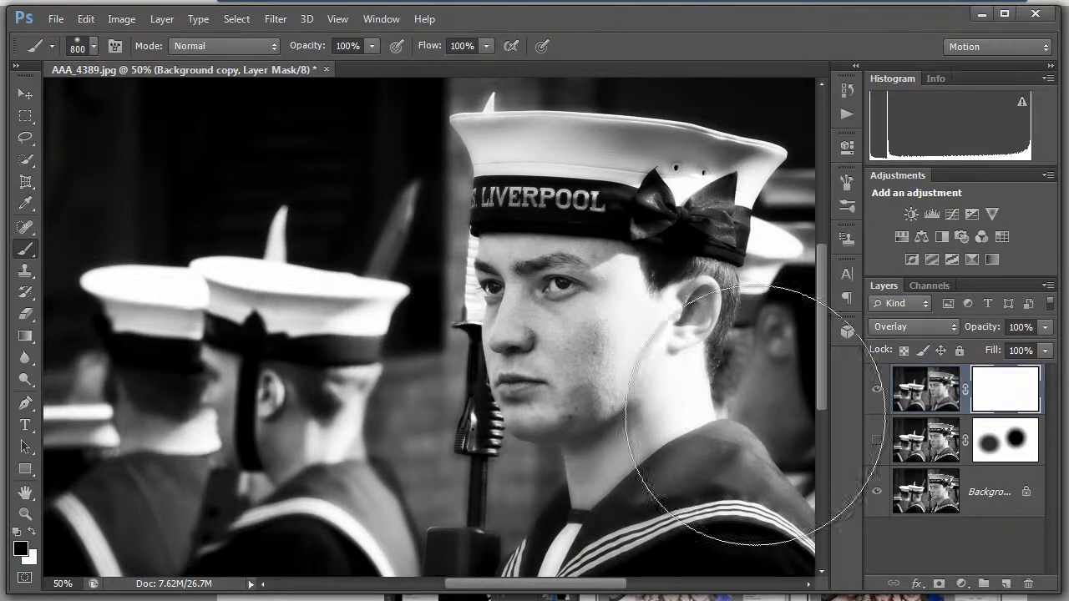
Paint black over the front sailor's face on the blurred layer's mask with a size 200 brush at about 30% opacity
{"action": "key", "text": "bracketleft"}
{"action": "key", "text": "bracketleft"}
{"action": "key", "text": "bracketleft"}
{"action": "key", "text": "bracketleft"}
{"action": "key", "text": "bracketleft"}
{"action": "key", "text": "bracketleft"}
{"action": "key", "text": "bracketleft"}
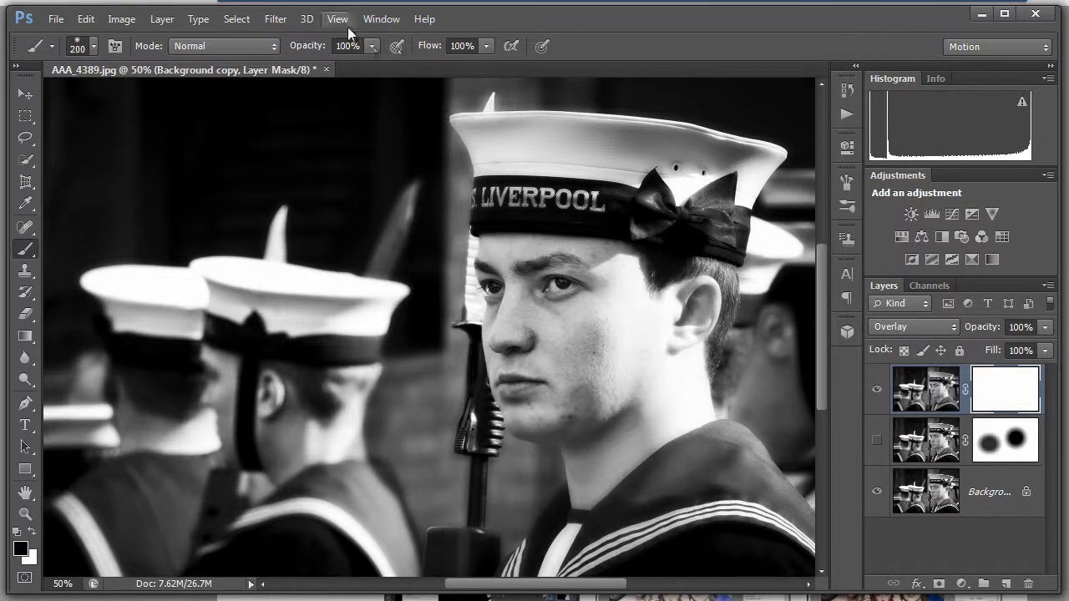
{"action": "left_click", "coordinate": [371, 46]}
{"action": "left_click", "coordinate": [314, 62]}
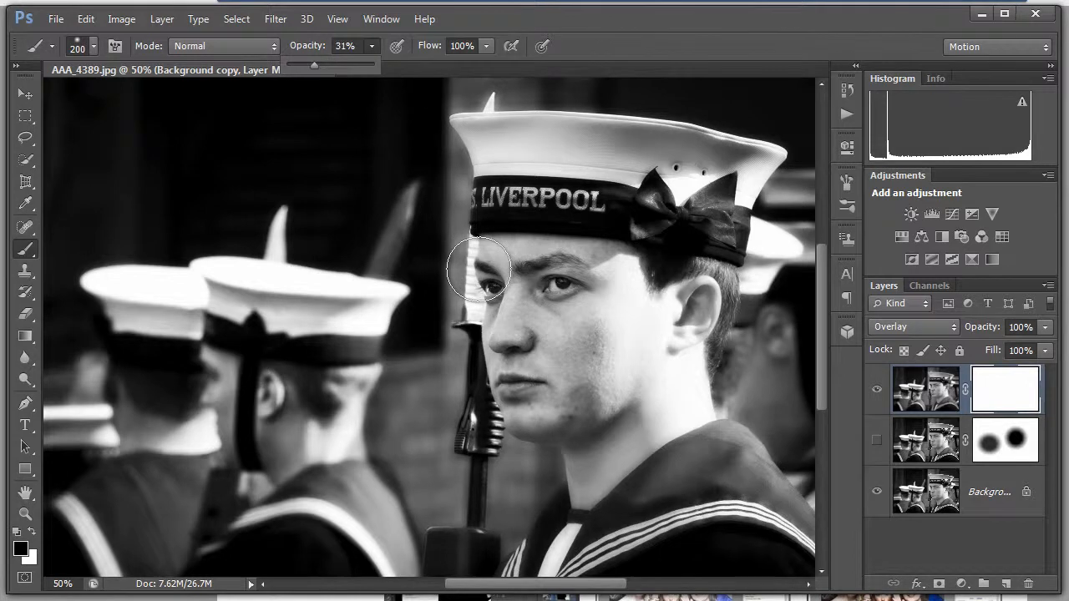
{"action": "left_click", "coordinate": [562, 331]}
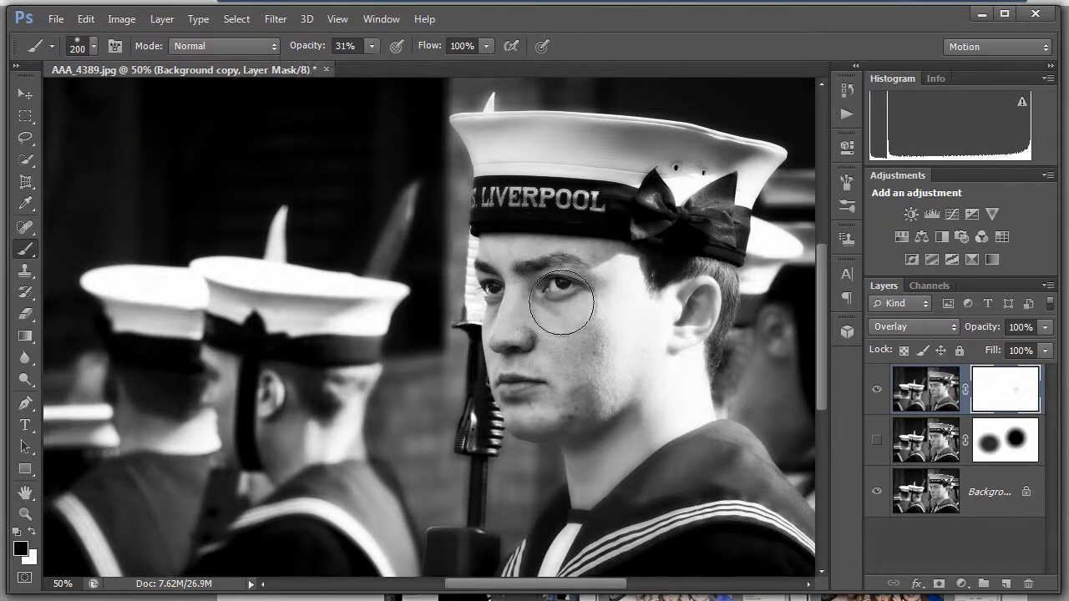
{"action": "mouse_move", "coordinate": [532, 343]}
{"action": "left_mouse_down"}
{"action": "mouse_move", "coordinate": [564, 338]}
{"action": "mouse_move", "coordinate": [567, 263]}
{"action": "mouse_move", "coordinate": [523, 324]}
{"action": "mouse_move", "coordinate": [547, 294]}
{"action": "mouse_move", "coordinate": [580, 333]}
{"action": "mouse_move", "coordinate": [631, 343]}
{"action": "mouse_move", "coordinate": [642, 314]}
{"action": "mouse_move", "coordinate": [635, 344]}
{"action": "mouse_move", "coordinate": [677, 283]}
{"action": "mouse_move", "coordinate": [659, 299]}
{"action": "mouse_move", "coordinate": [585, 252]}
{"action": "mouse_move", "coordinate": [536, 279]}
{"action": "mouse_move", "coordinate": [526, 300]}
{"action": "mouse_move", "coordinate": [561, 321]}
{"action": "left_mouse_up"}
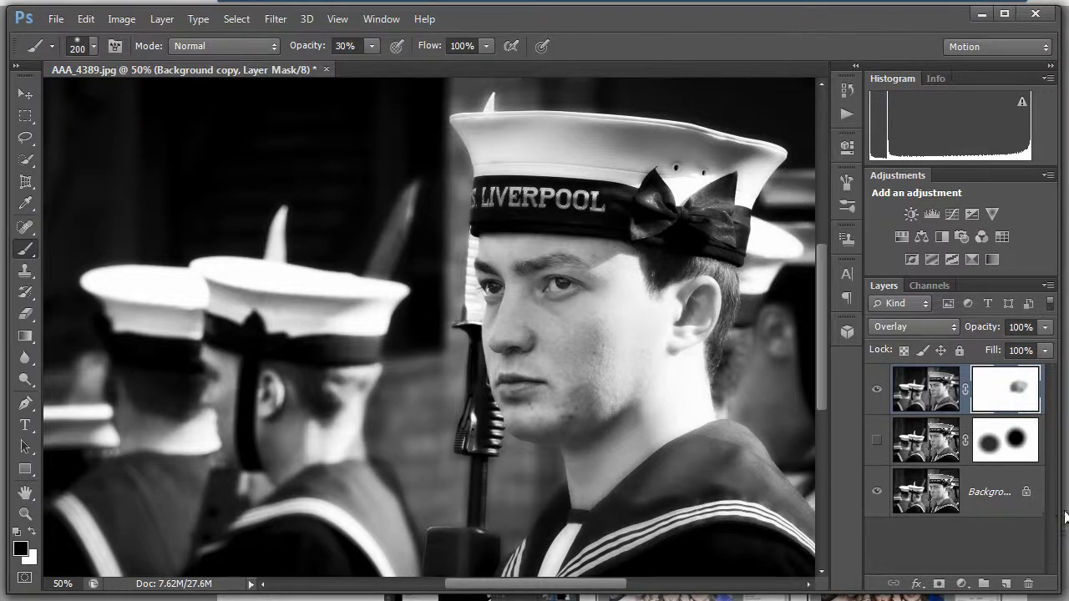
Examine the Blur Mask-based layer mask on its own and toggle the Hard Light layer to compare the image with and without it
{"action": "left_click", "coordinate": [987, 449], "text": "alt"}
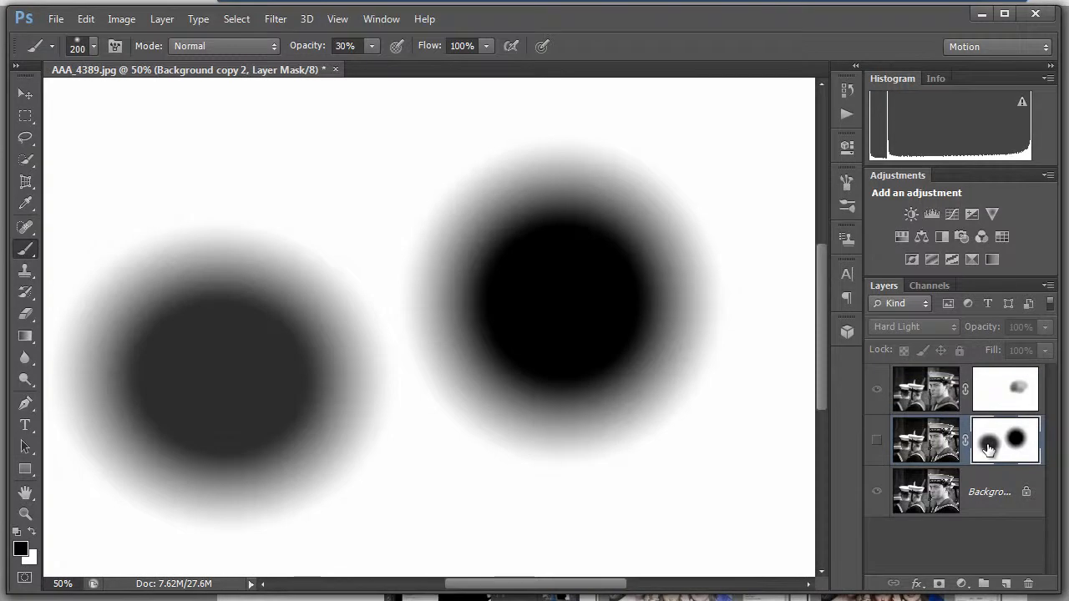
{"action": "left_click", "coordinate": [987, 449], "text": "alt"}
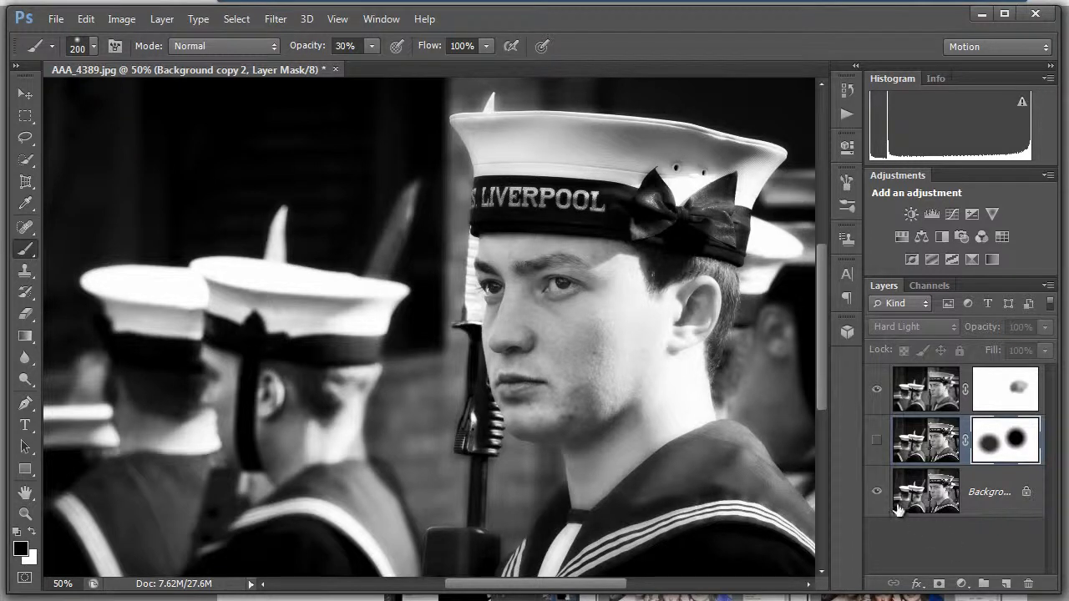
{"action": "left_click", "coordinate": [877, 440]}
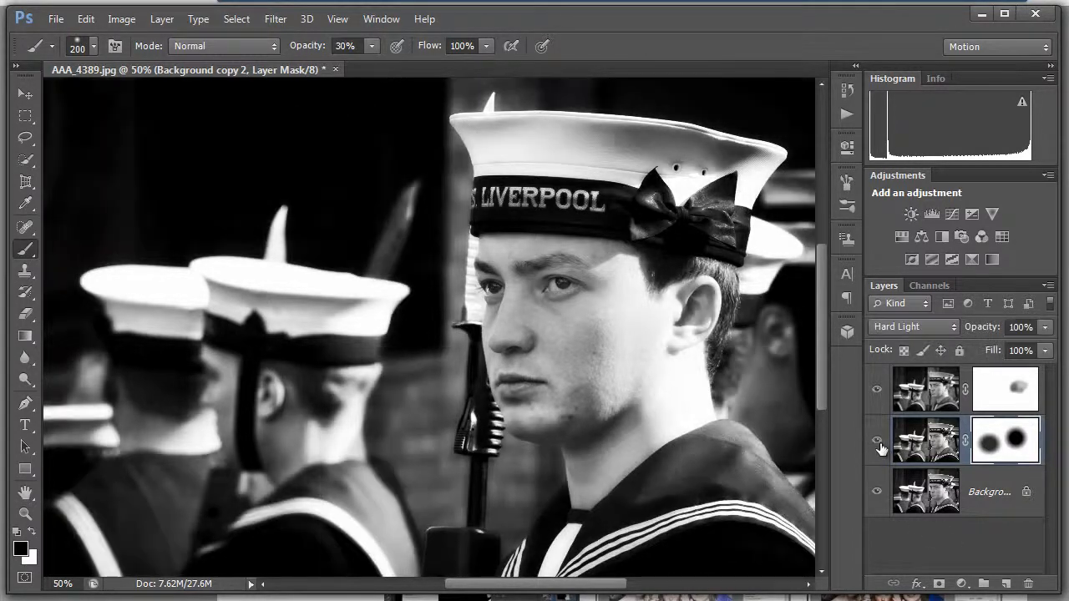
{"action": "left_click", "coordinate": [877, 442]}
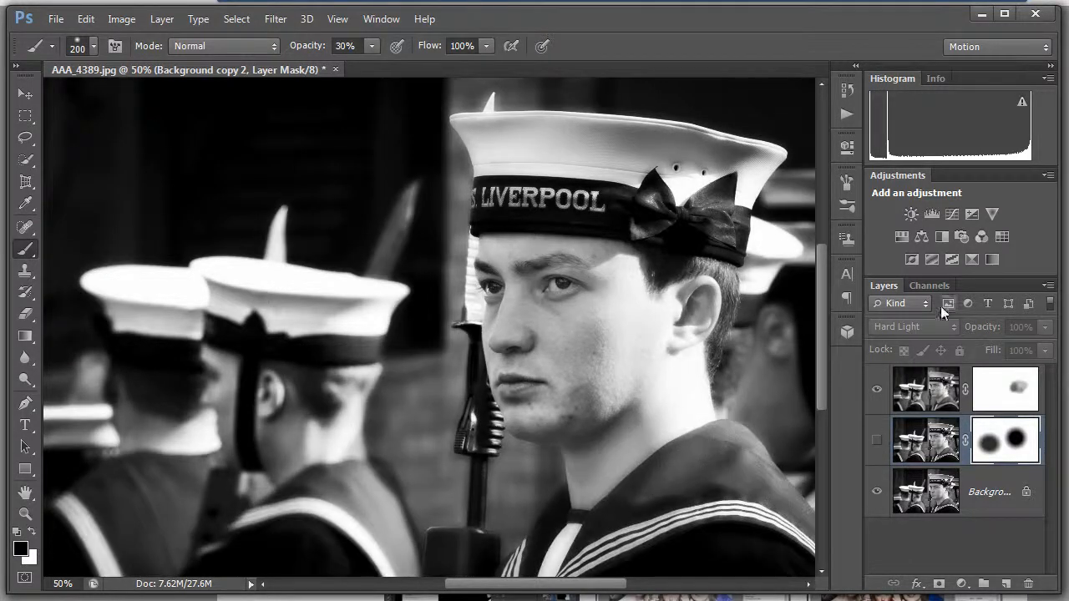
Return the blurred layer's blend mode to Normal and compare it with the original by toggling its visibility
{"action": "left_click", "coordinate": [926, 382]}
{"action": "left_click", "coordinate": [946, 325]}
{"action": "left_click", "coordinate": [916, 340]}
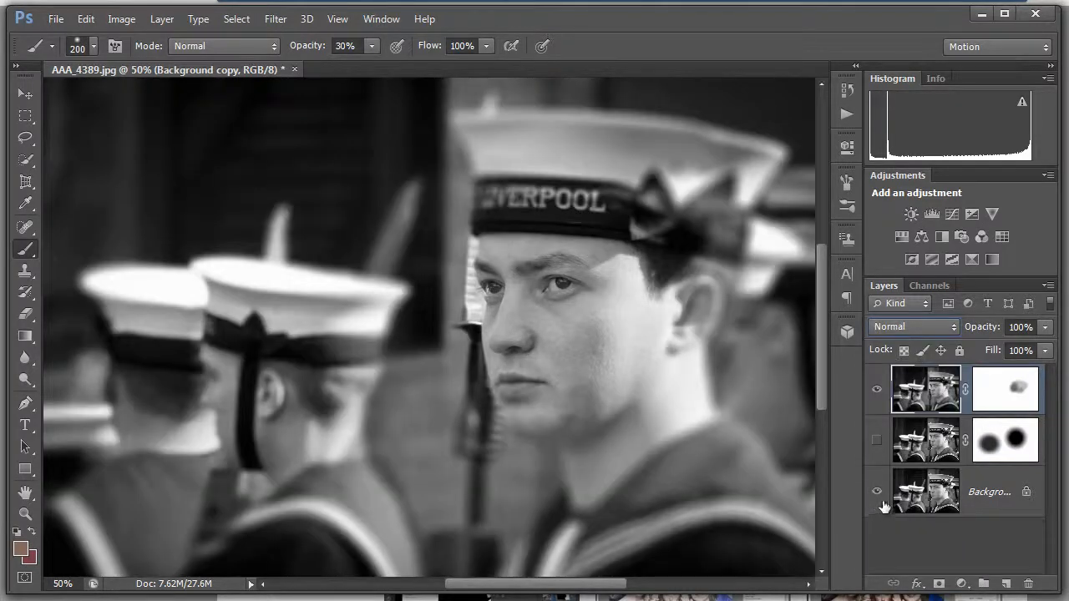
{"action": "left_click", "coordinate": [877, 389]}
{"action": "left_click", "coordinate": [877, 389]}
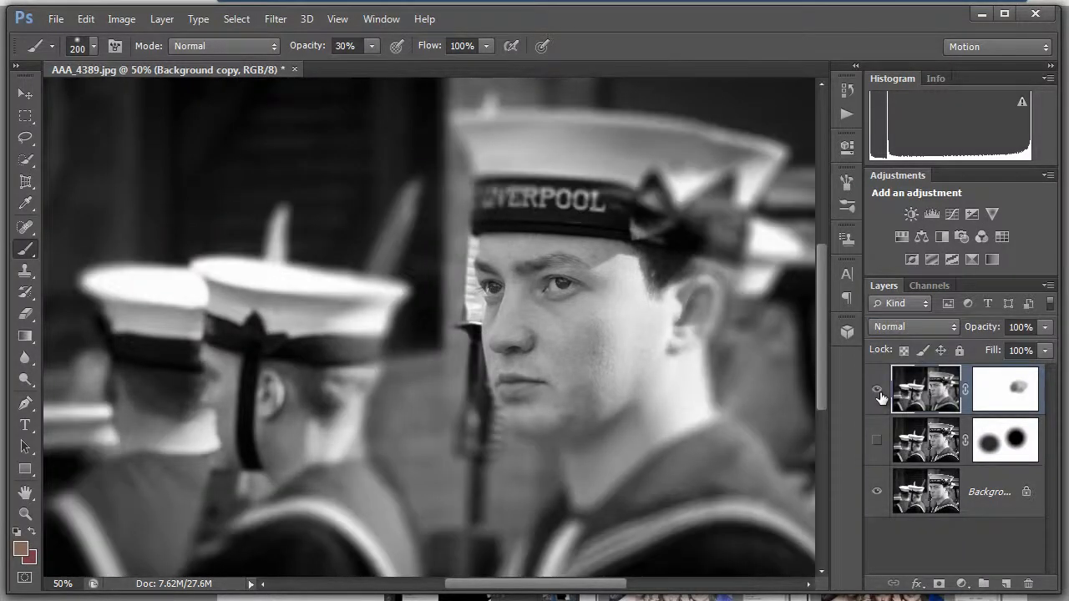